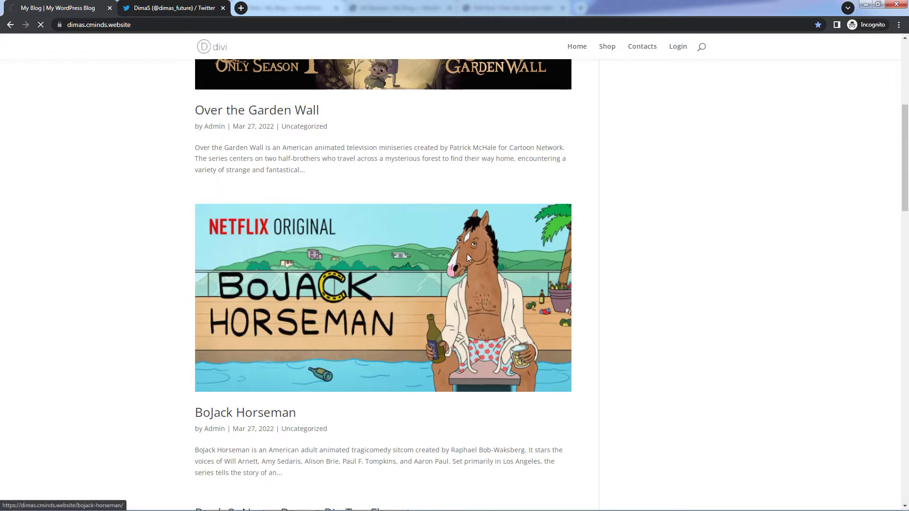
scroll(467, 256, down, 12)
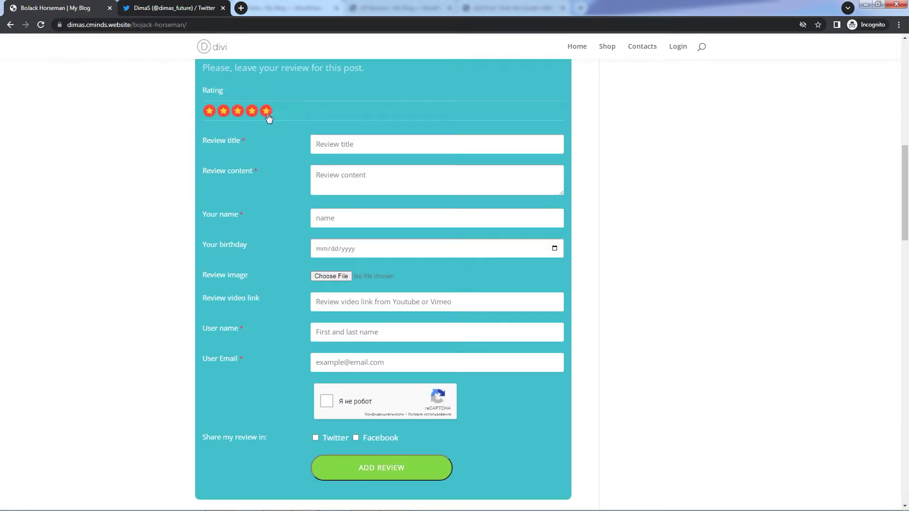
- Rate the post five stars, titled 'Adorable' with content 'I have watched this cartoon for a billion times, it's fantastic!'
click(267, 118)
click(400, 149)
text(Adorable)
click(409, 178)
text(I have watched this cartoon for a billion times, it's fantastic!)
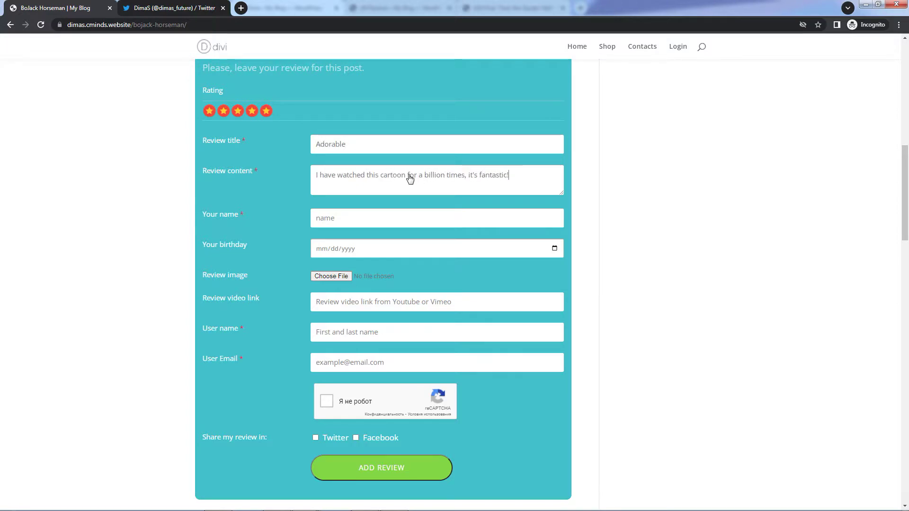
text(Jimmy)
click(389, 246)
text(12/10/1990)
click(344, 275)
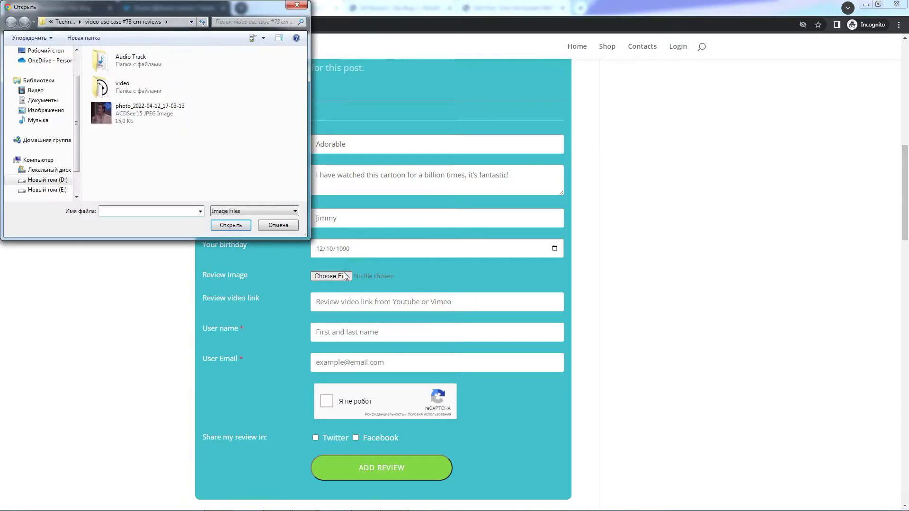
click(139, 116)
double_click(139, 116)
click(402, 305)
text(https://www.youtube.com/watch?v=mGQvp0vssyo)
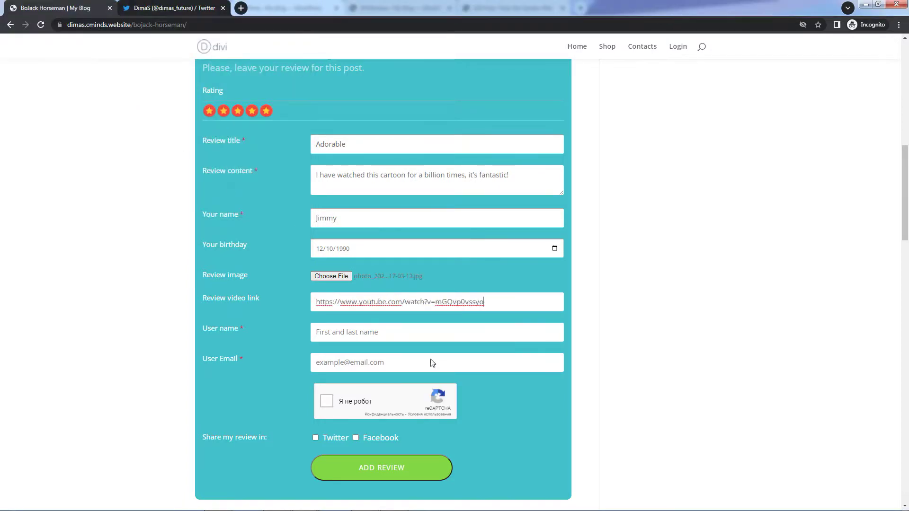
- Fill in the reviewer's user name and e-mail address
click(421, 337)
text(Jimmy)
click(426, 365)
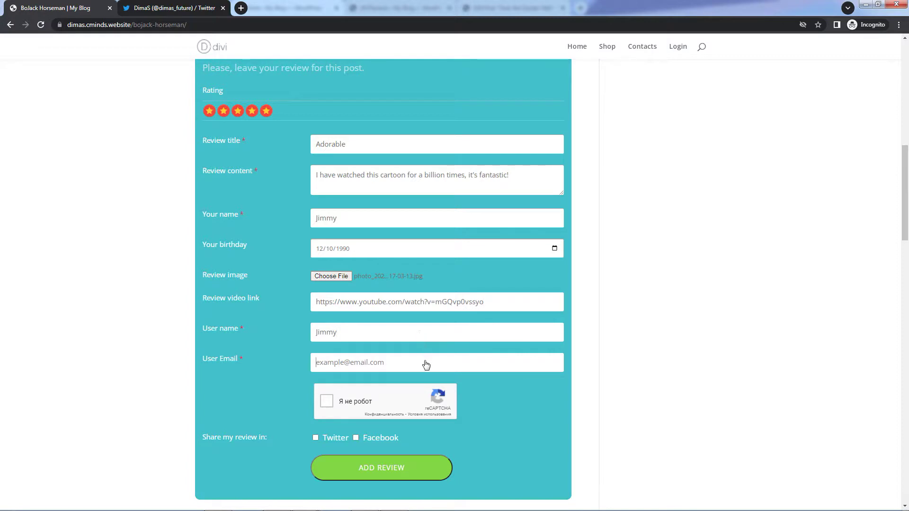
- Solve the bicycle reCAPTCHA, tick Twitter sharing, and submit the review
click(328, 404)
click(363, 314)
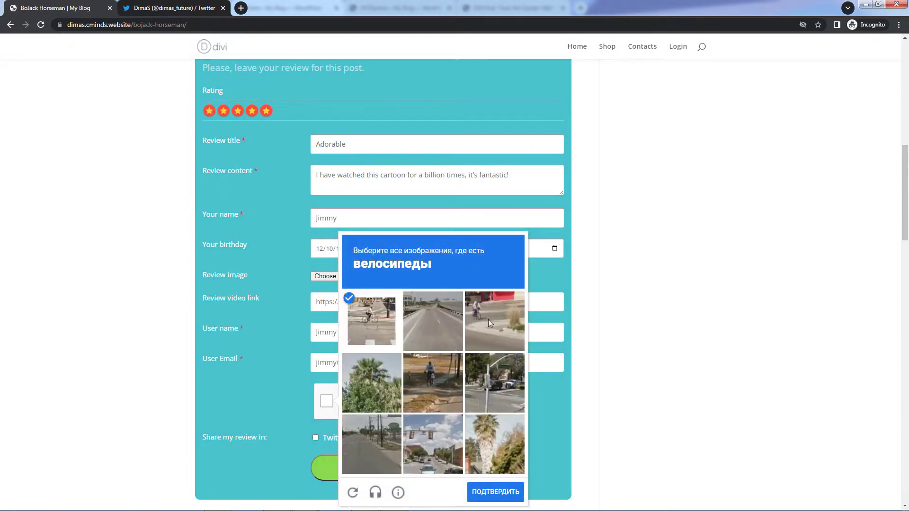
click(487, 319)
click(431, 383)
click(498, 490)
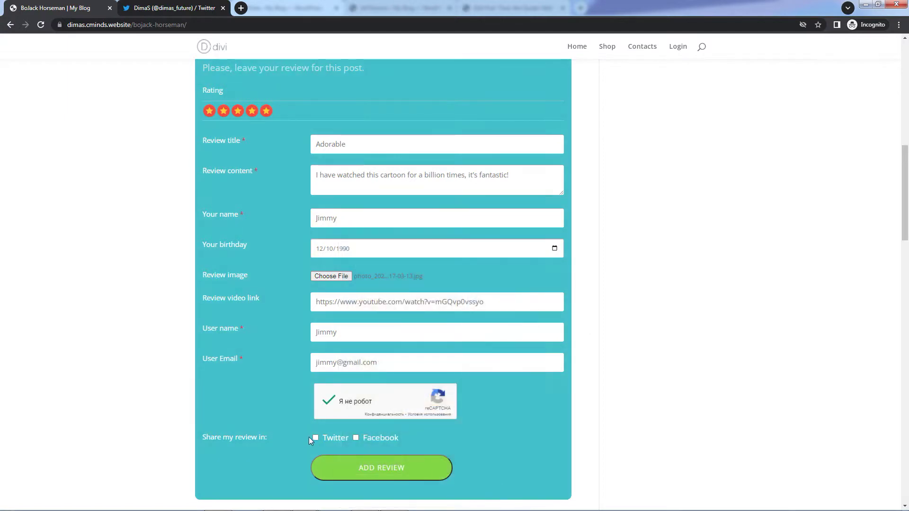
click(315, 438)
click(379, 473)
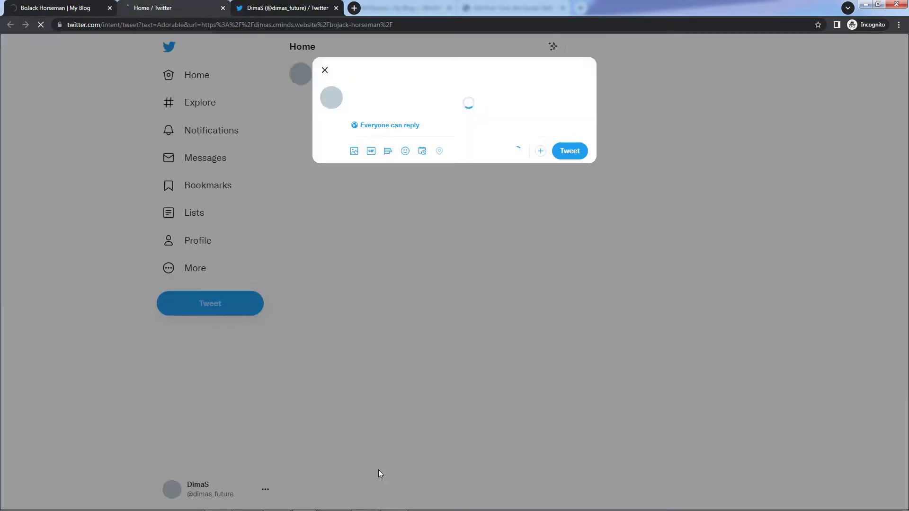
- Post the prefilled tweet with the review link, then return to the blog tab
click(570, 150)
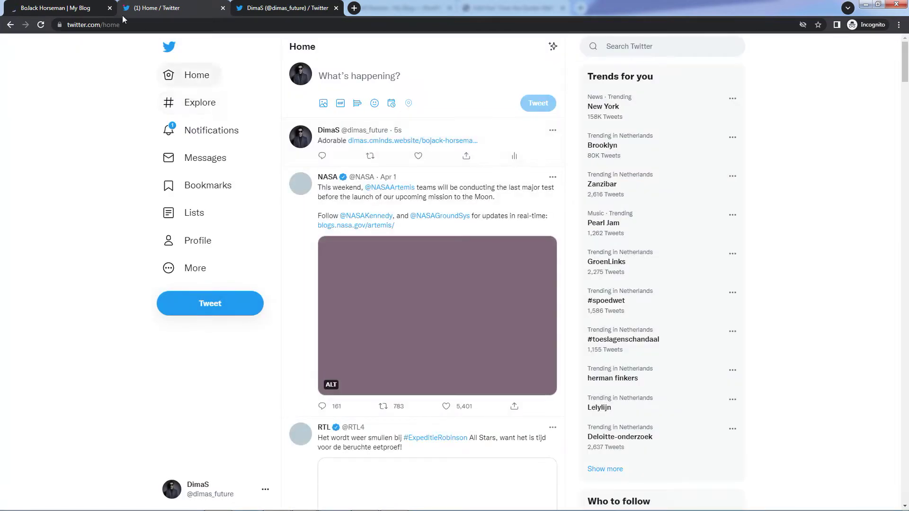
click(71, 7)
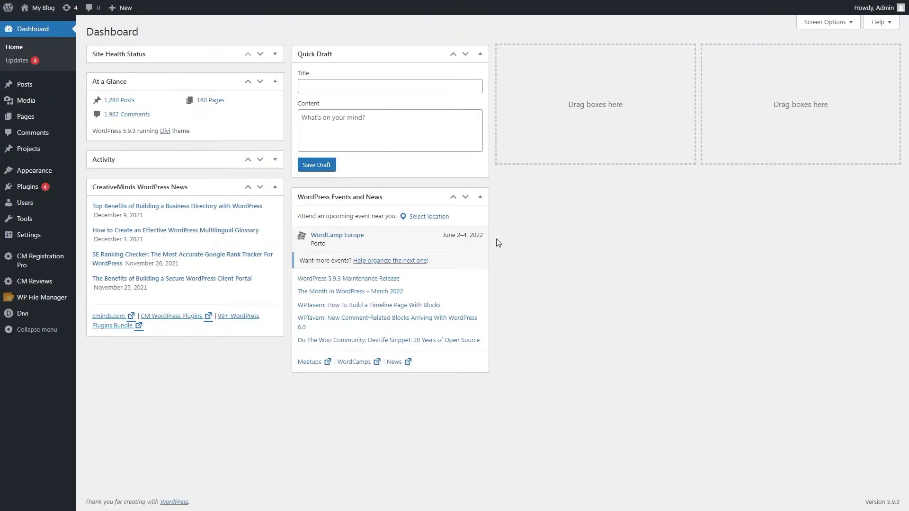
- In CM Reviews Settings, set Auto add shortcode to Yes for Post (Core) and Page (Core), then update
mouse_move(58, 280)
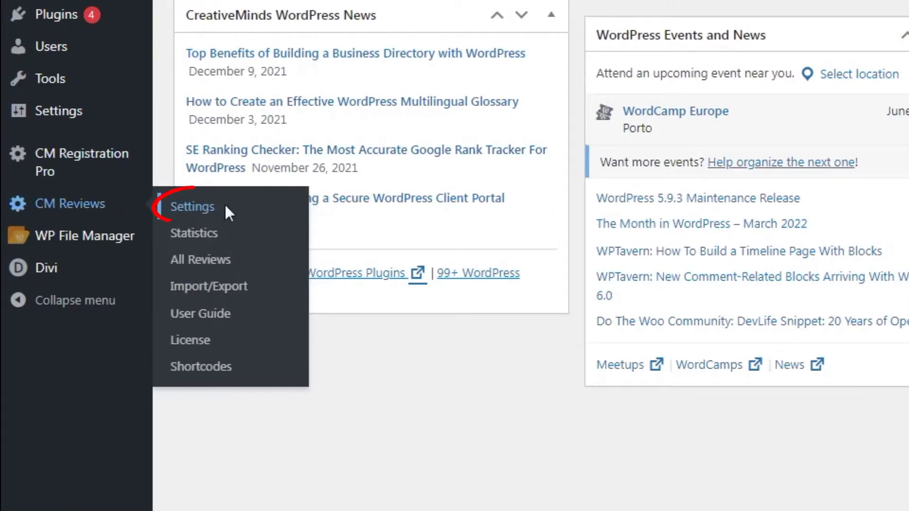
click(225, 207)
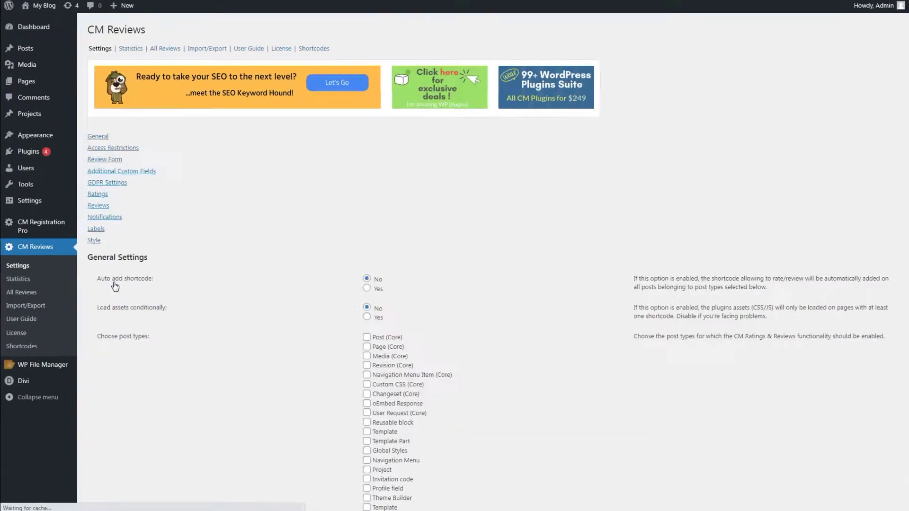
scroll(114, 287, down, 1)
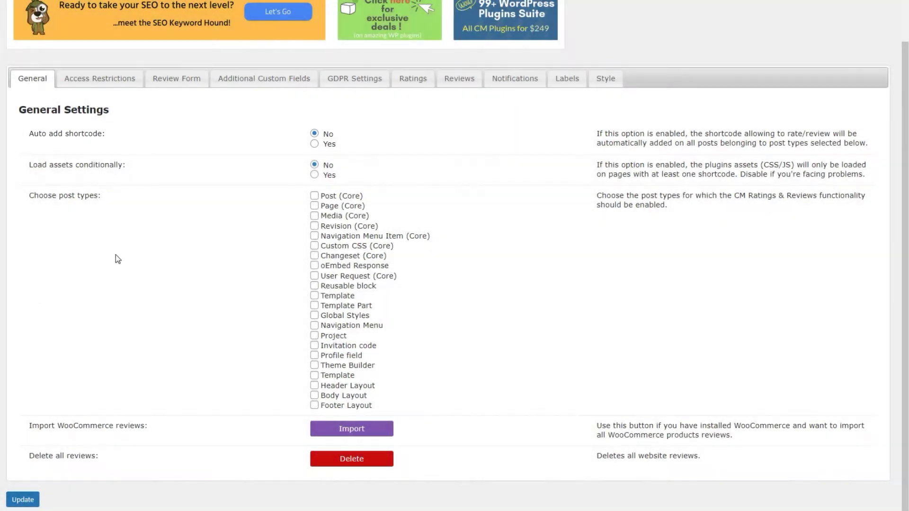
click(313, 145)
click(315, 195)
click(314, 207)
click(33, 500)
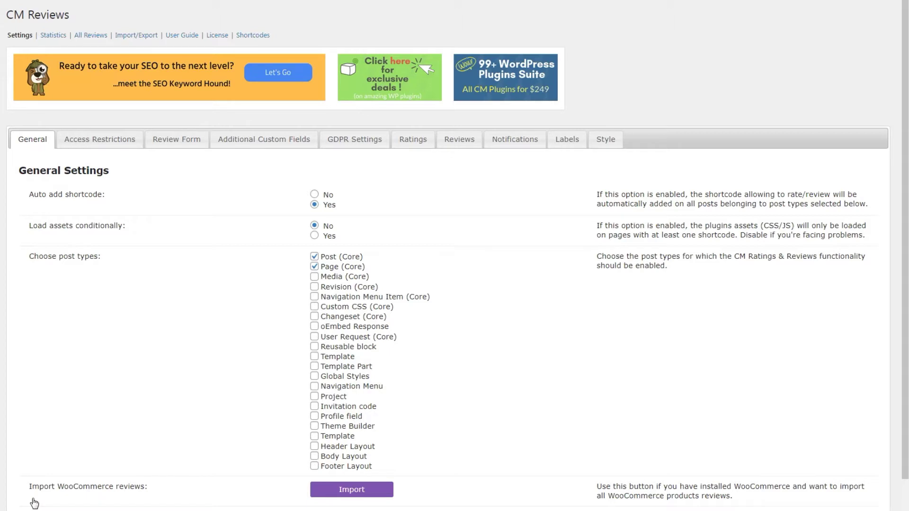
- Switch to the Review Form tab and inspect the Form display dropdown choices
click(178, 142)
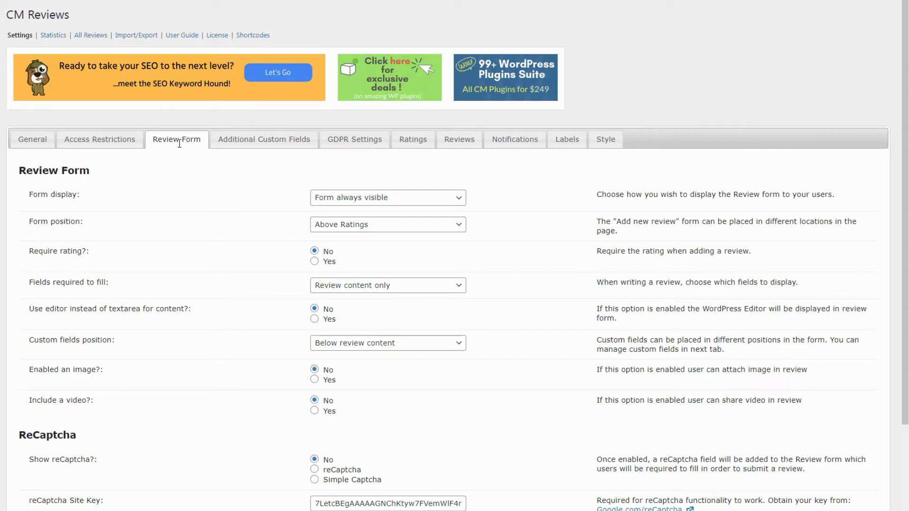
scroll(239, 216, down, 3)
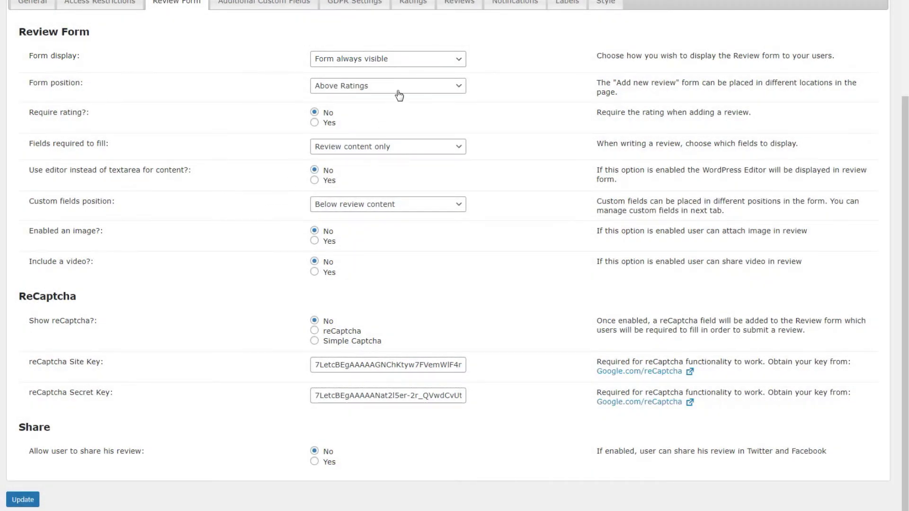
click(430, 59)
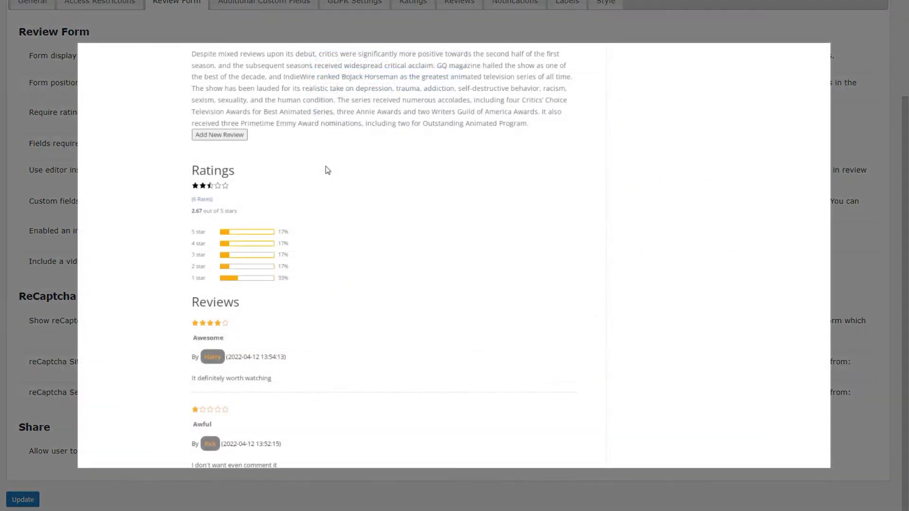
click(242, 137)
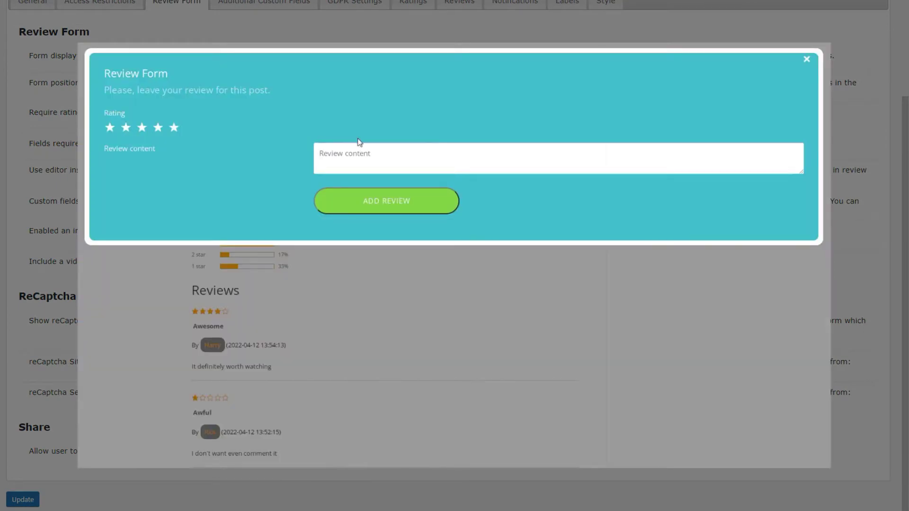
click(807, 59)
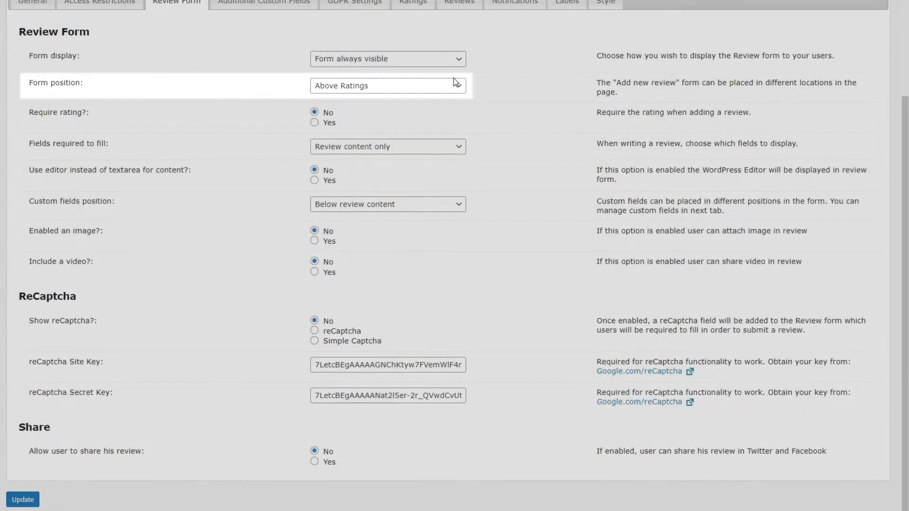
- Keep the form Above Ratings, require a rating, and require both review title and content
click(447, 86)
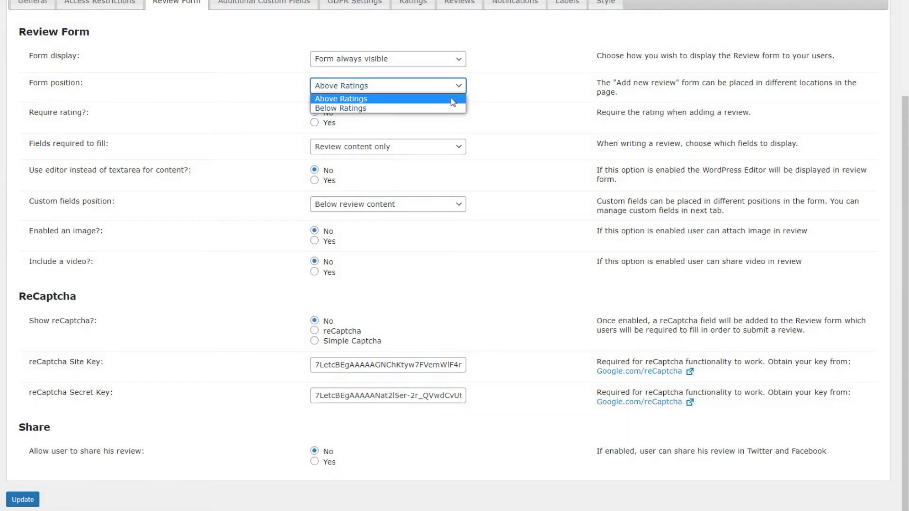
click(453, 100)
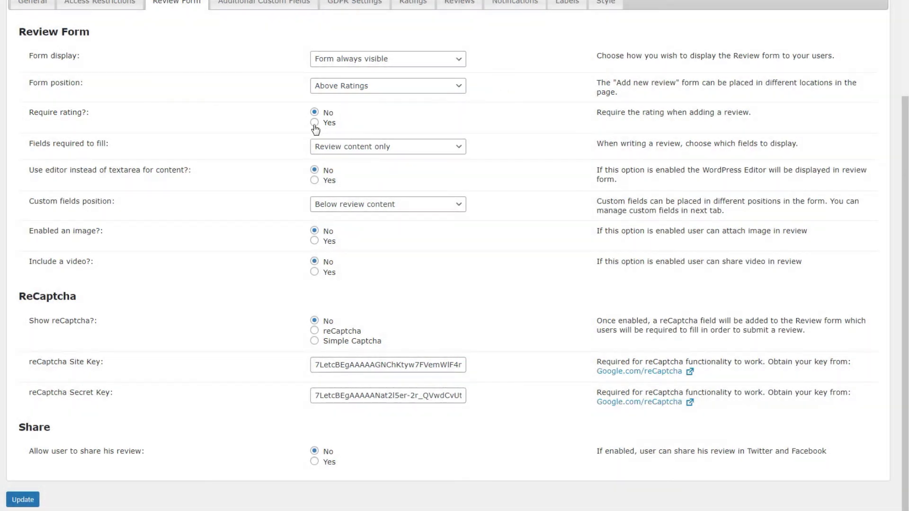
click(314, 123)
click(456, 150)
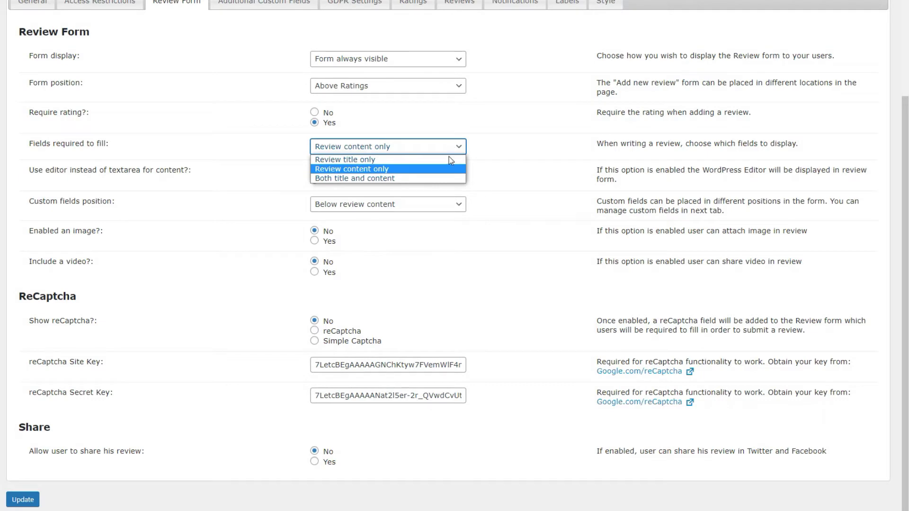
click(445, 179)
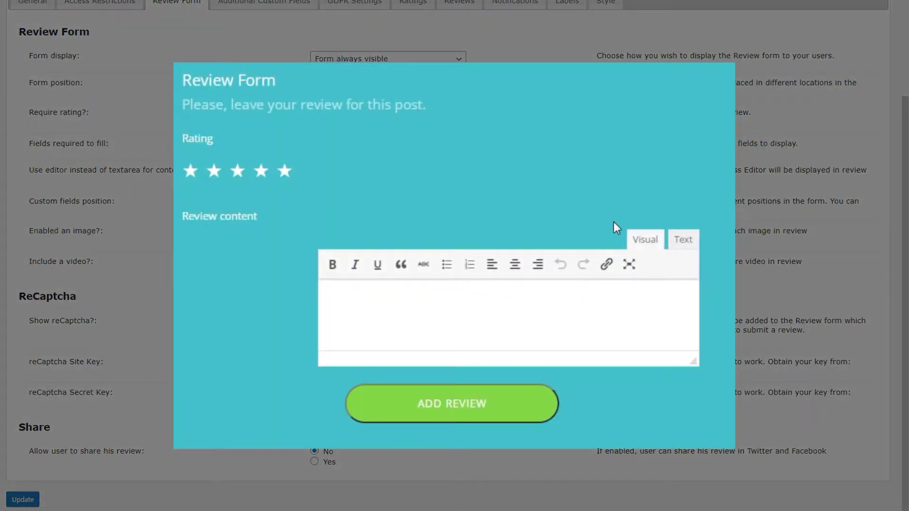
click(678, 240)
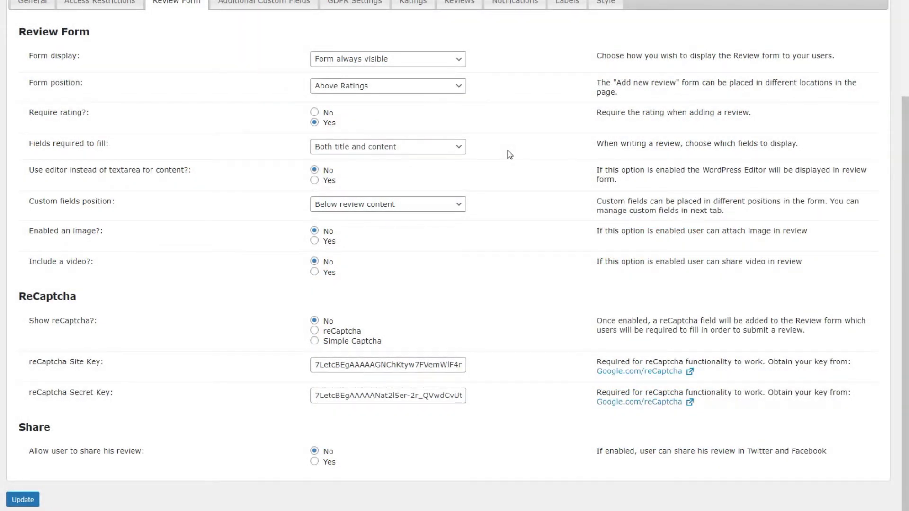
- Keep custom fields Below review content and enable image attachments and video sharing
click(458, 204)
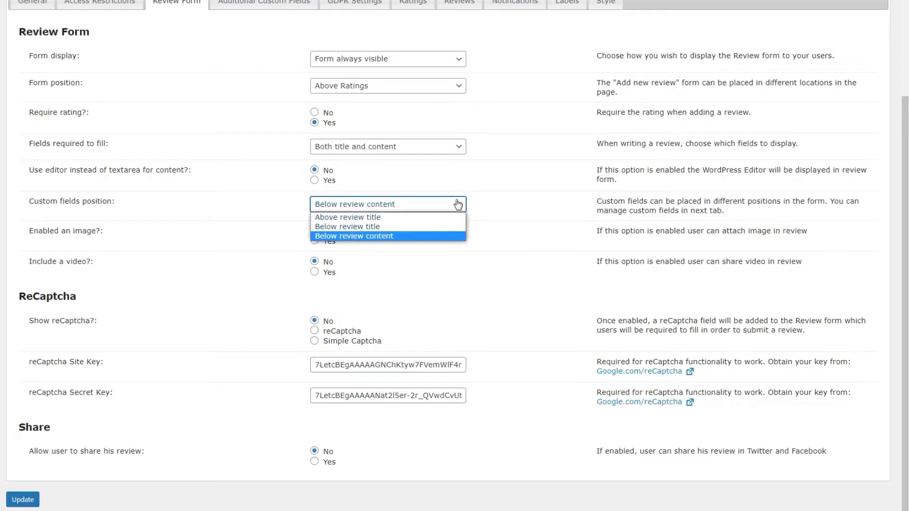
click(476, 232)
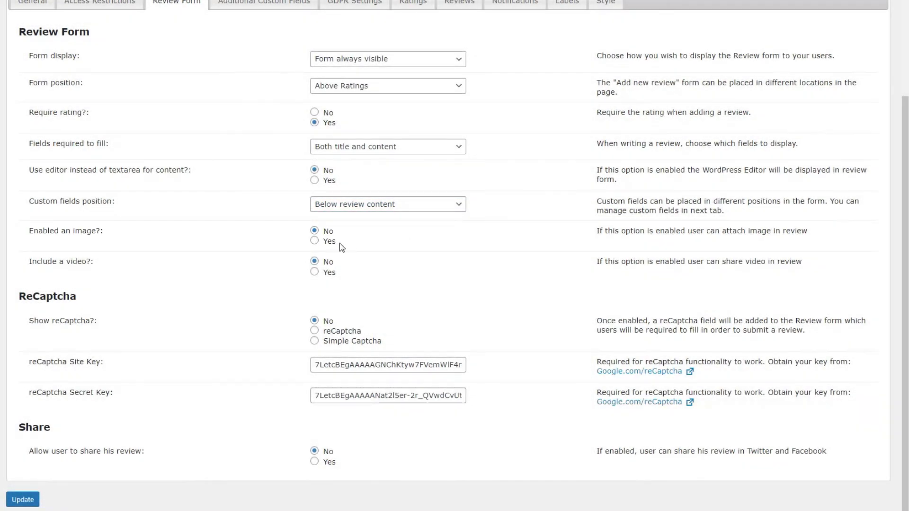
click(330, 243)
click(331, 274)
- Set 'Show reCaptcha?' to the reCaptcha option
click(356, 334)
- Set 'Allow user to share his review' to Yes, update, and open Additional Custom Fields
click(322, 463)
click(23, 500)
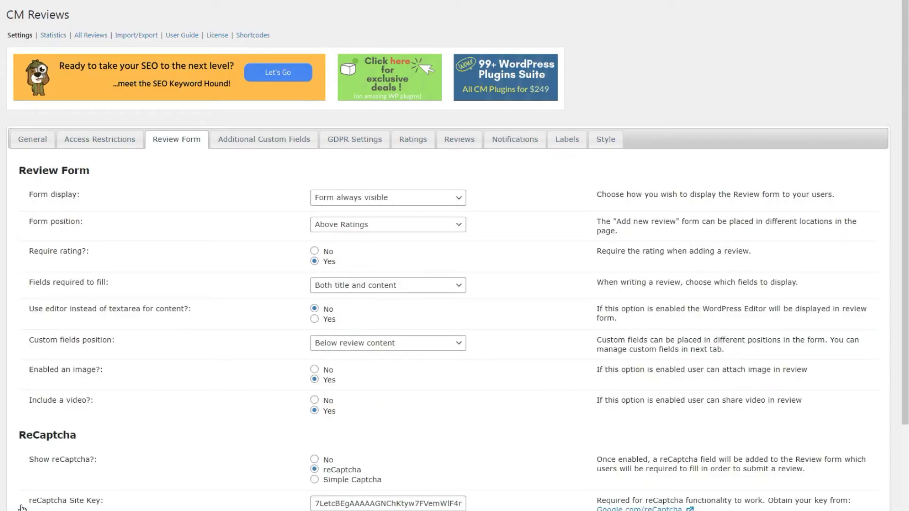
click(275, 140)
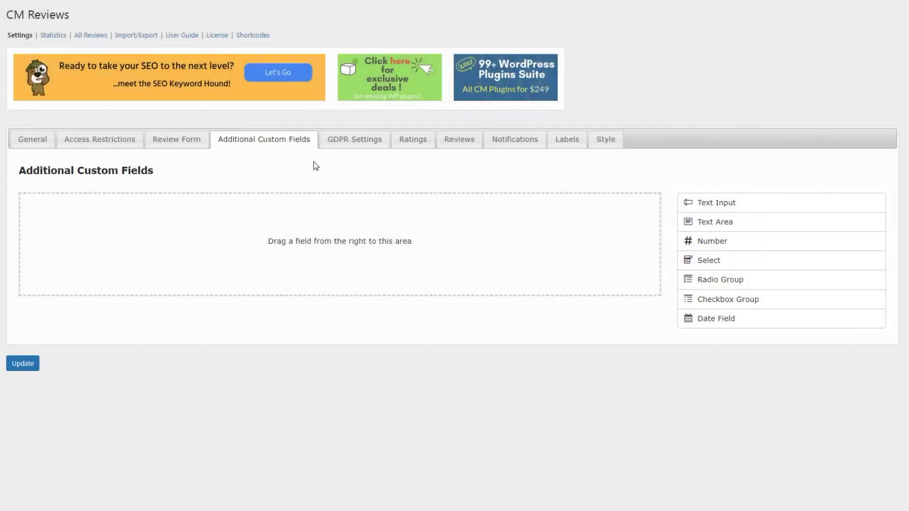
- Add a required Text Input labelled 'Your name' with placeholder 'name'
drag(712, 201, 345, 208)
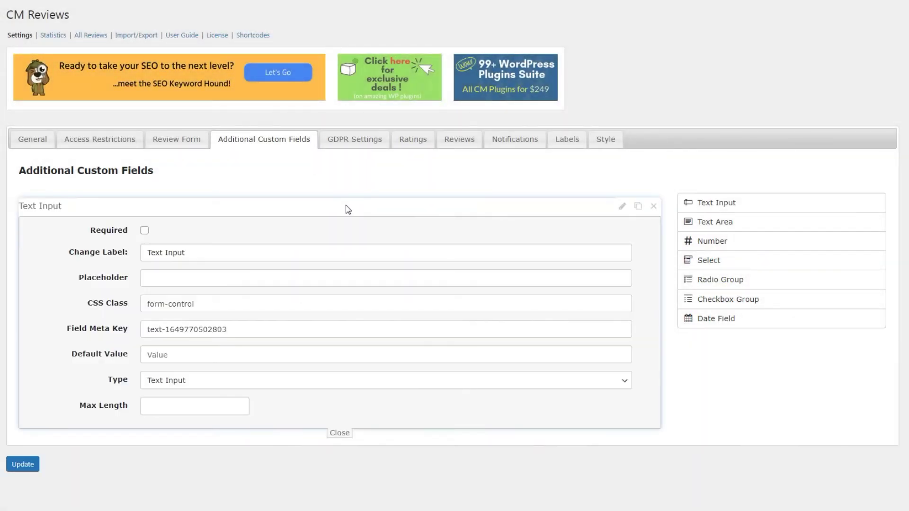
triple_click(273, 251)
text(Your name)
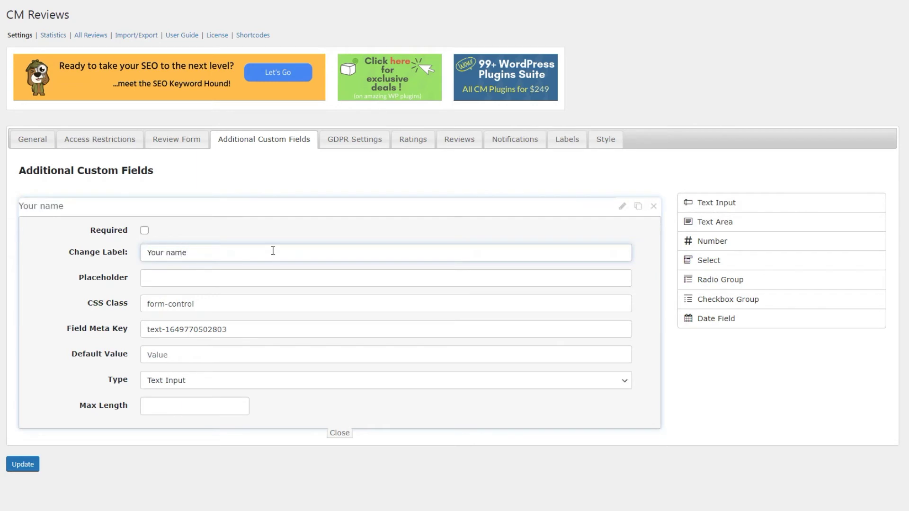
click(264, 276)
text(name)
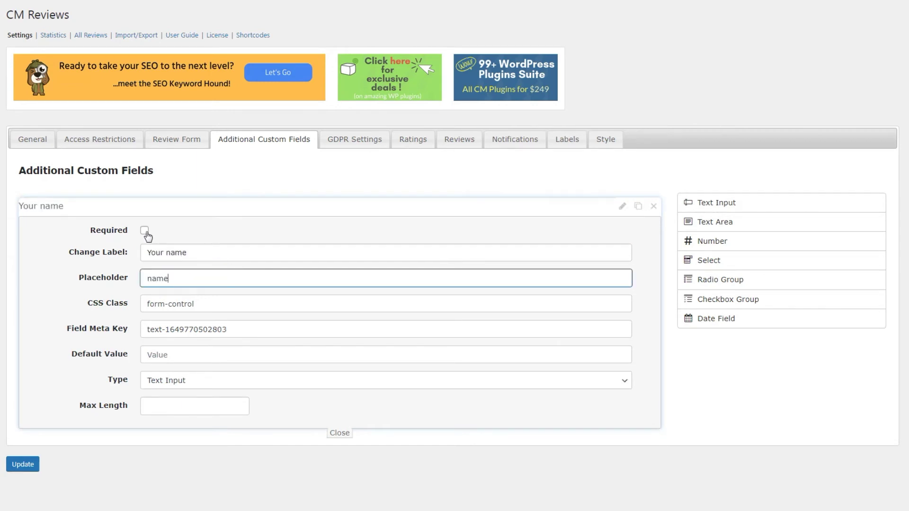
click(144, 230)
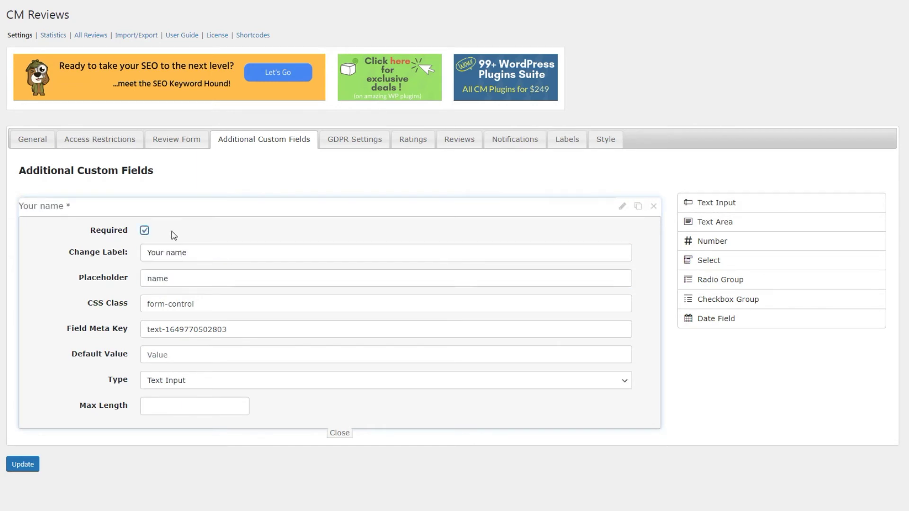
click(333, 437)
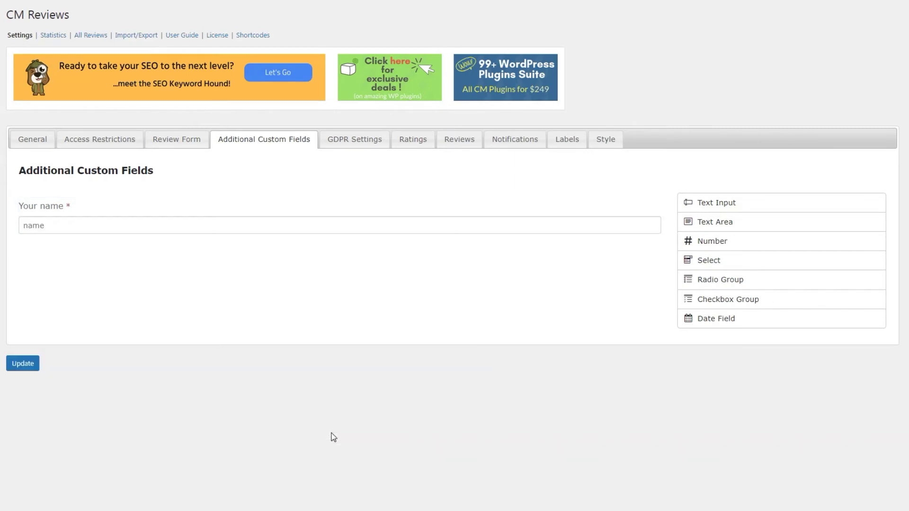
- Add a Date Field labelled 'Your birthday' below it and save the custom fields
drag(687, 318, 348, 265)
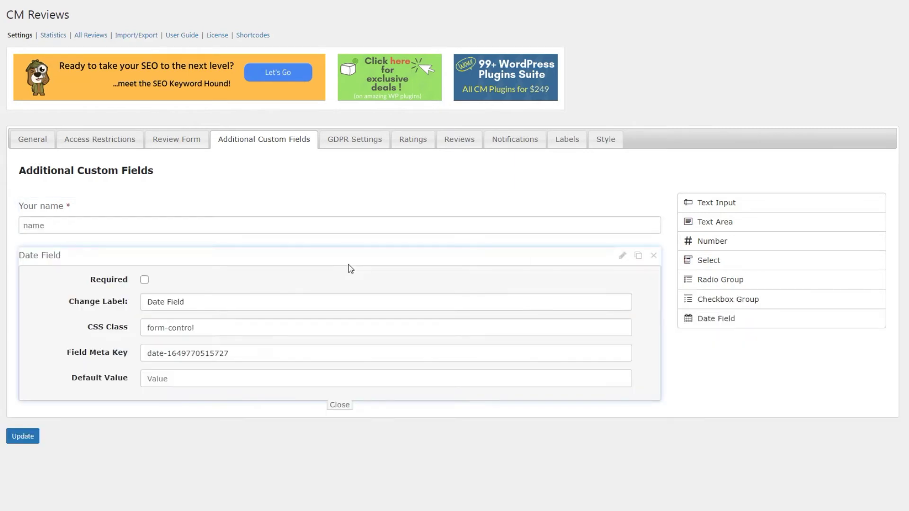
triple_click(251, 300)
text(Your birth)
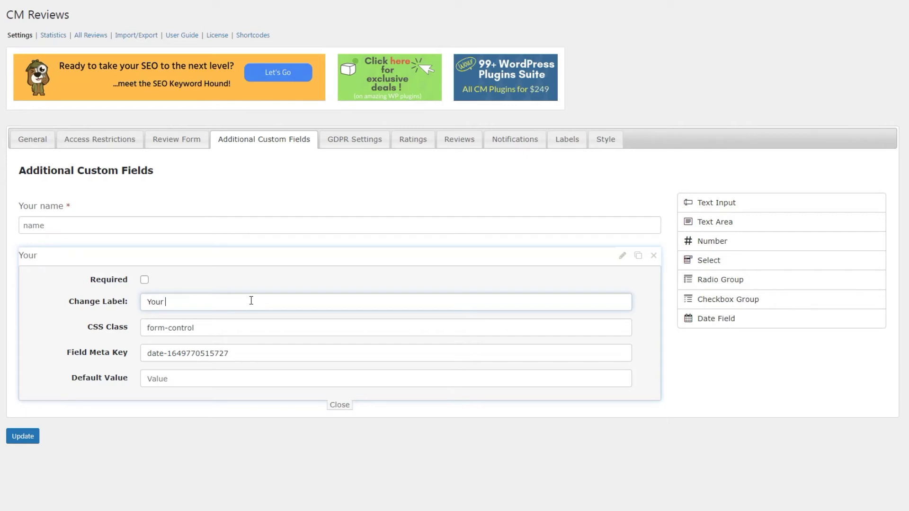
text(day)
click(335, 406)
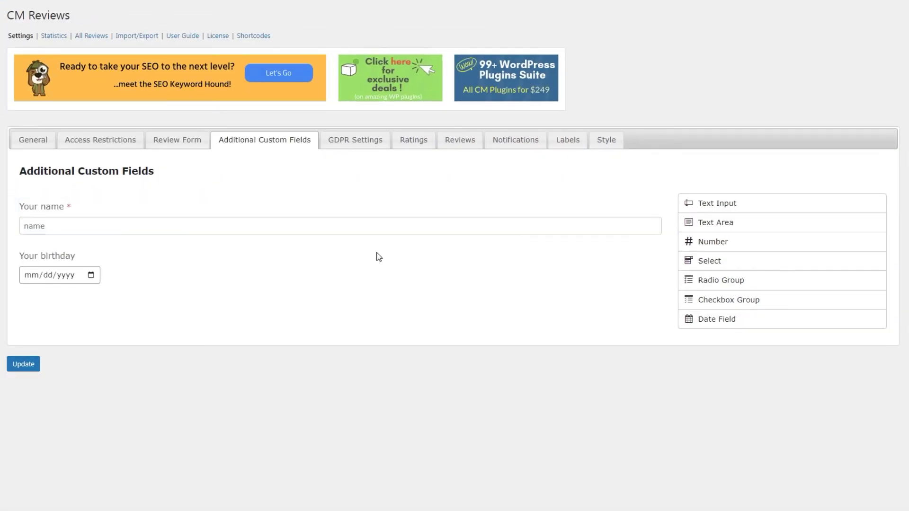
click(37, 364)
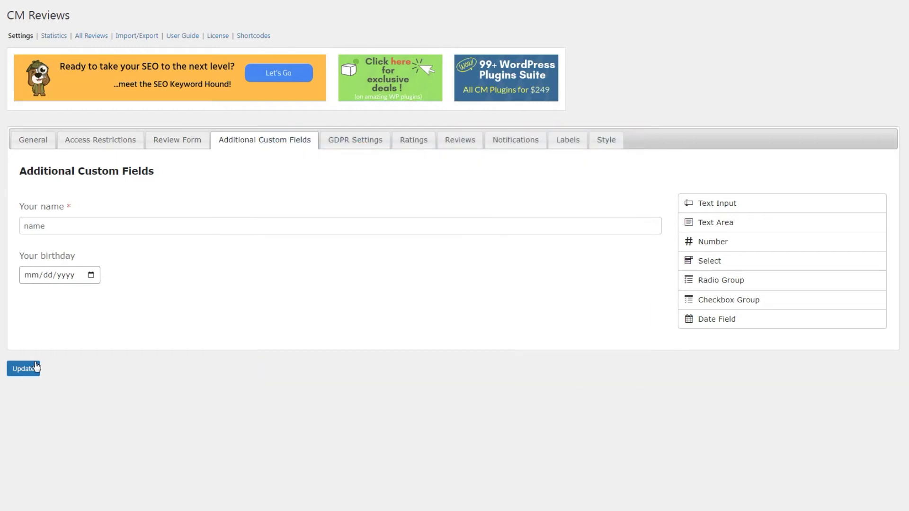
- Open the Ratings tab and scroll to the Rating Selection icon options
click(413, 140)
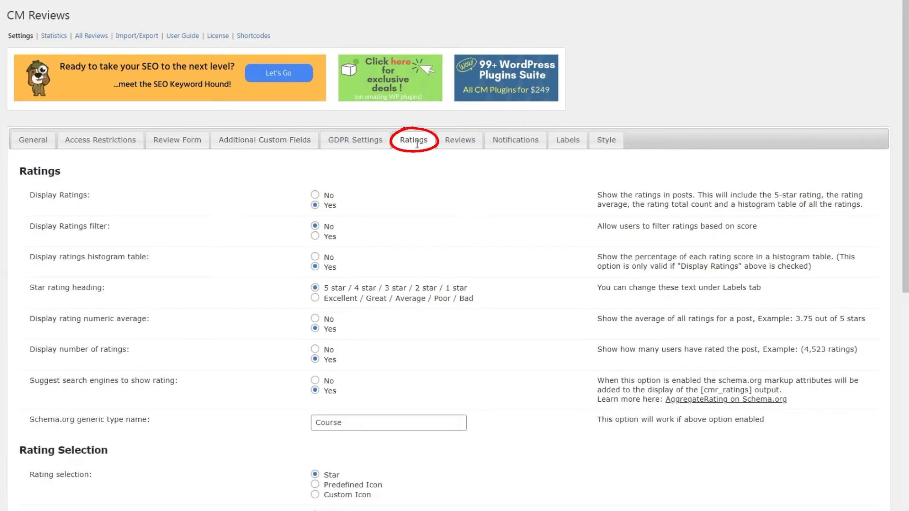
scroll(511, 294, down, 7)
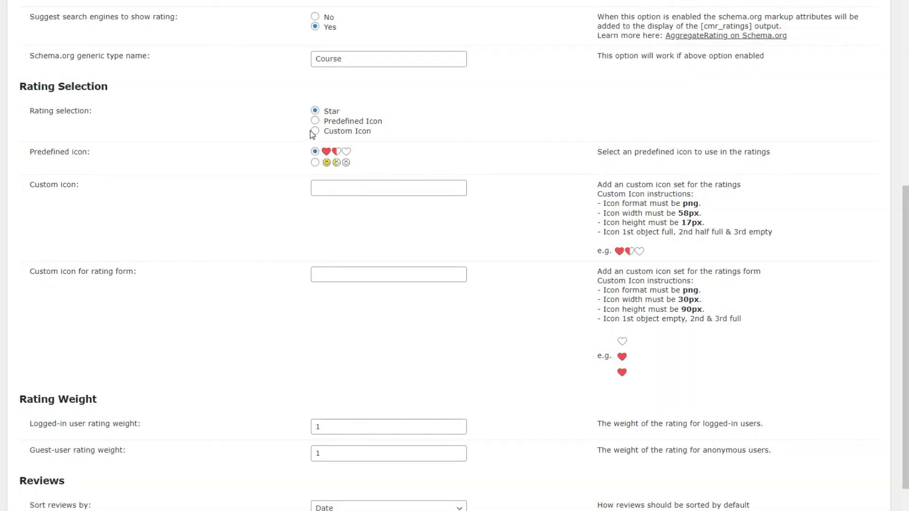
- Switch rating selection to Custom Icon and paste the set-width.png URL into Custom icon
click(313, 131)
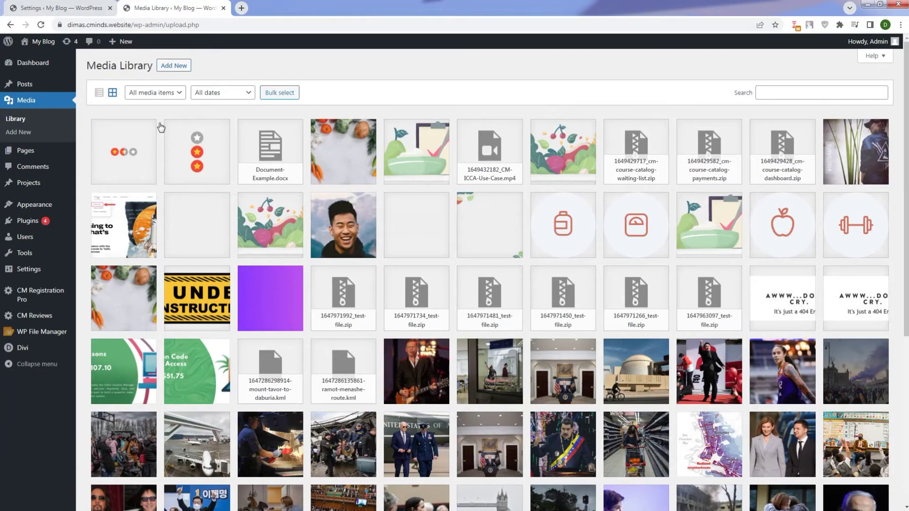
click(151, 141)
click(739, 298)
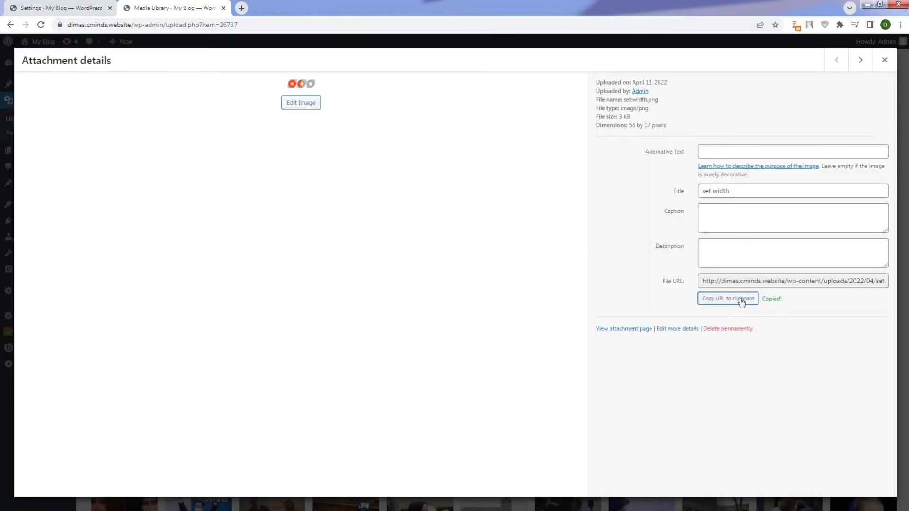
click(85, 7)
click(404, 225)
right_click(404, 225)
click(431, 277)
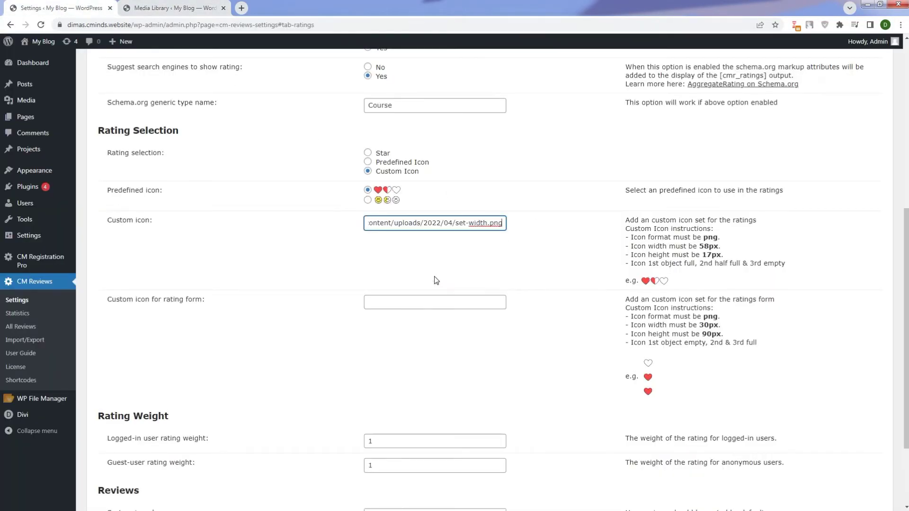
click(199, 8)
- Paste the set-height.png URL as the rating form custom icon and save the settings
click(884, 59)
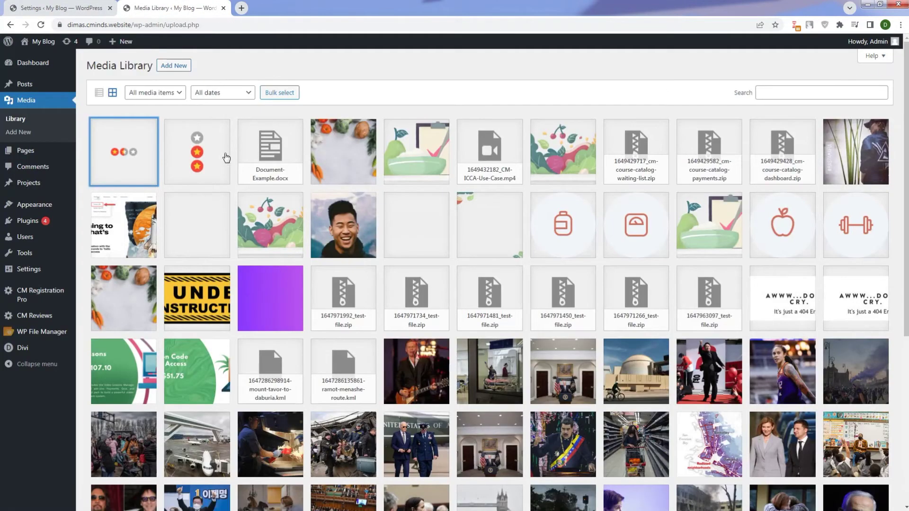
click(216, 158)
click(715, 301)
click(85, 7)
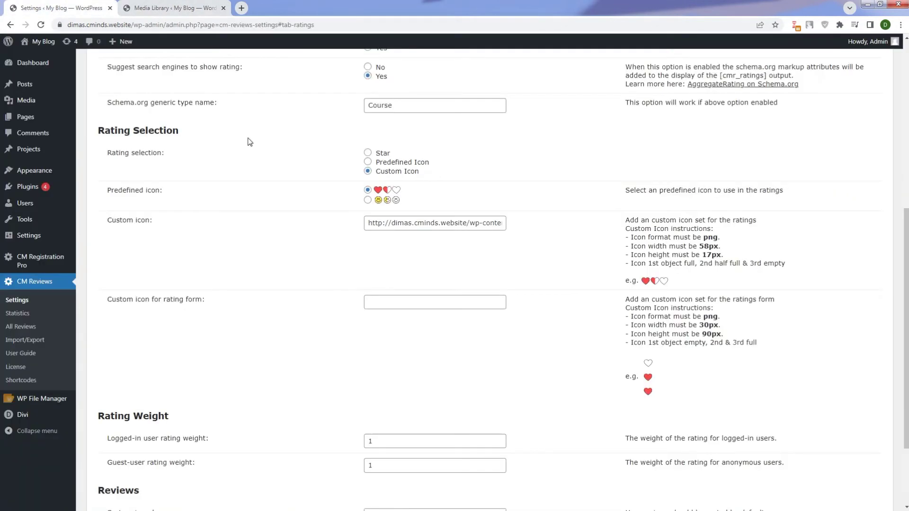
right_click(408, 302)
click(431, 359)
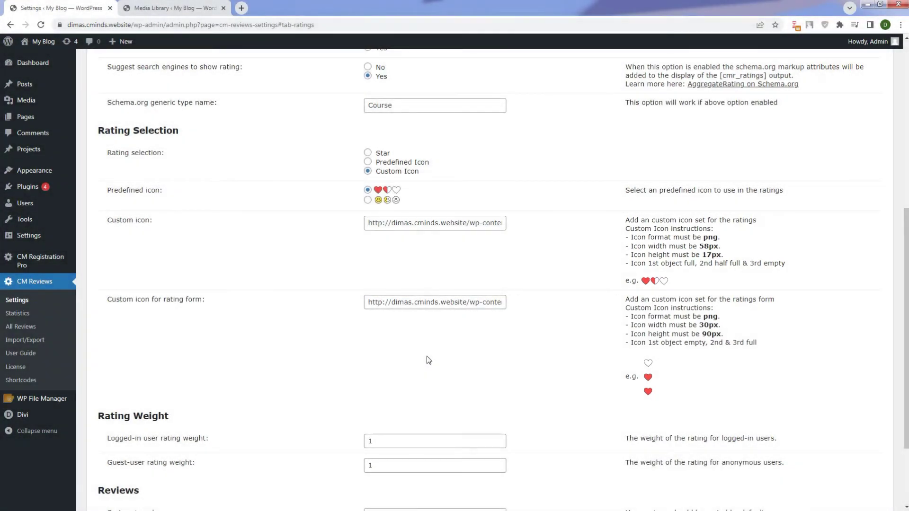
key(F11)
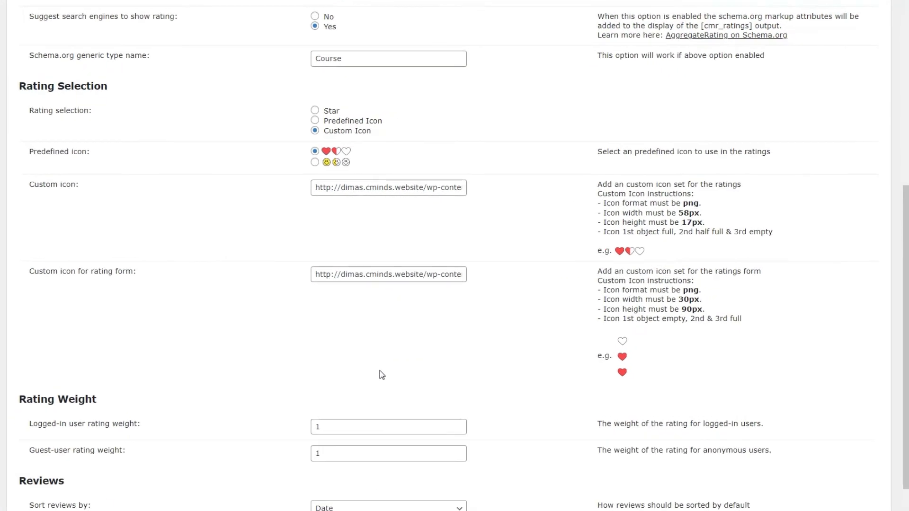
scroll(379, 371, down, 2)
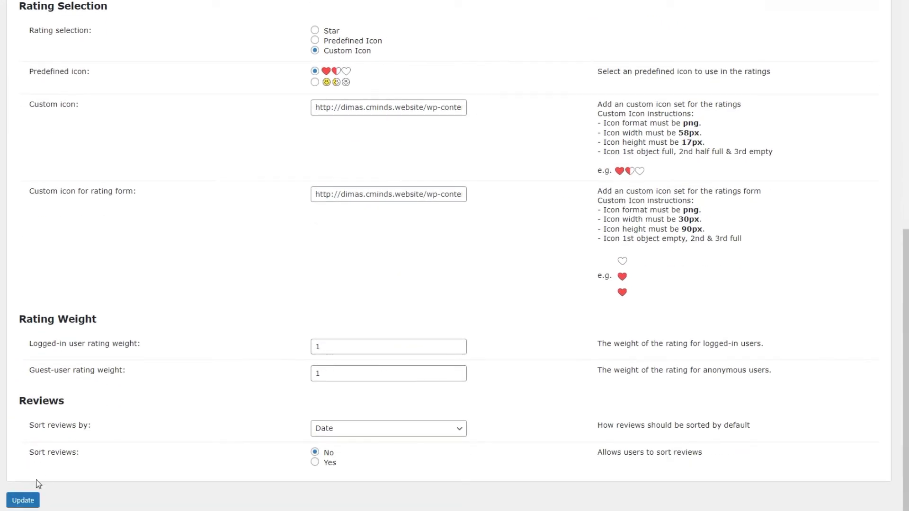
click(22, 500)
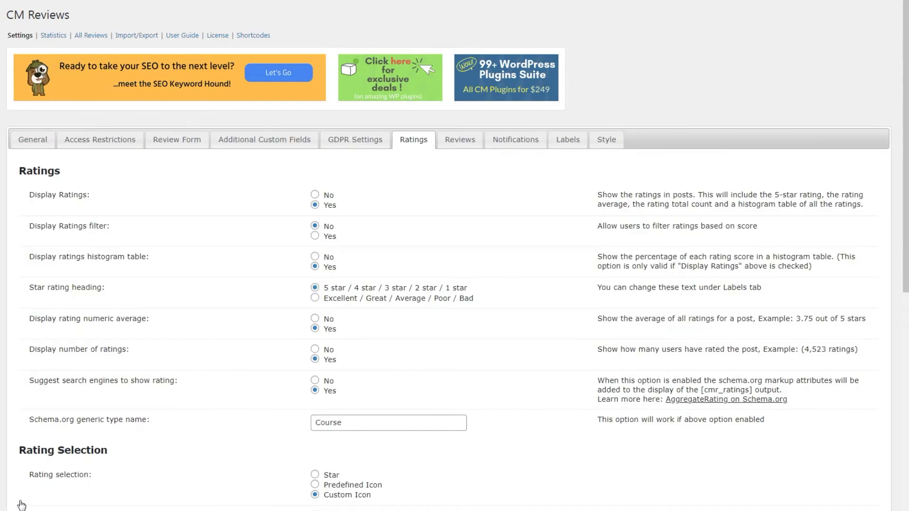
click(558, 143)
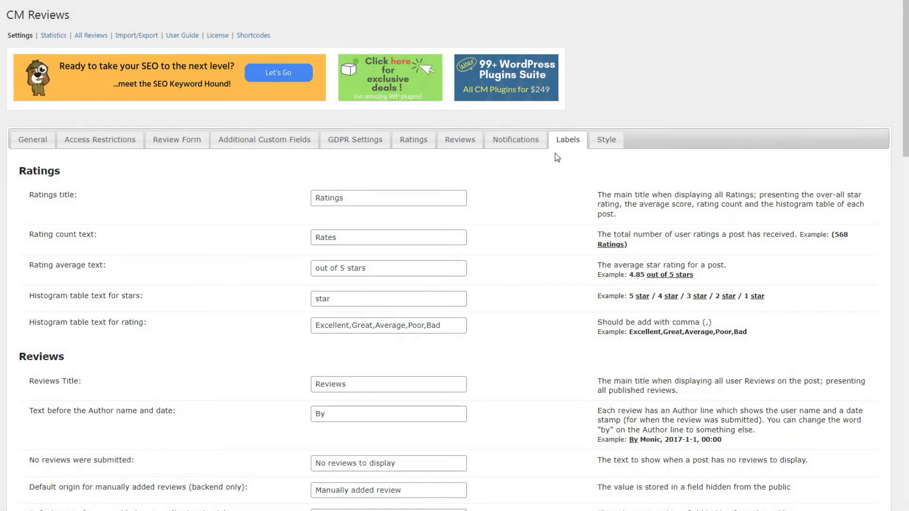
scroll(547, 242, down, 5)
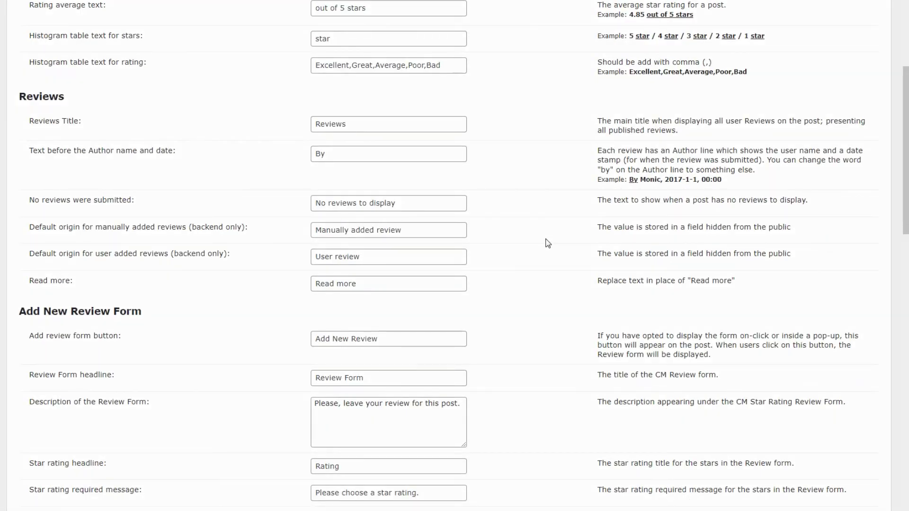
scroll(548, 243, down, 4)
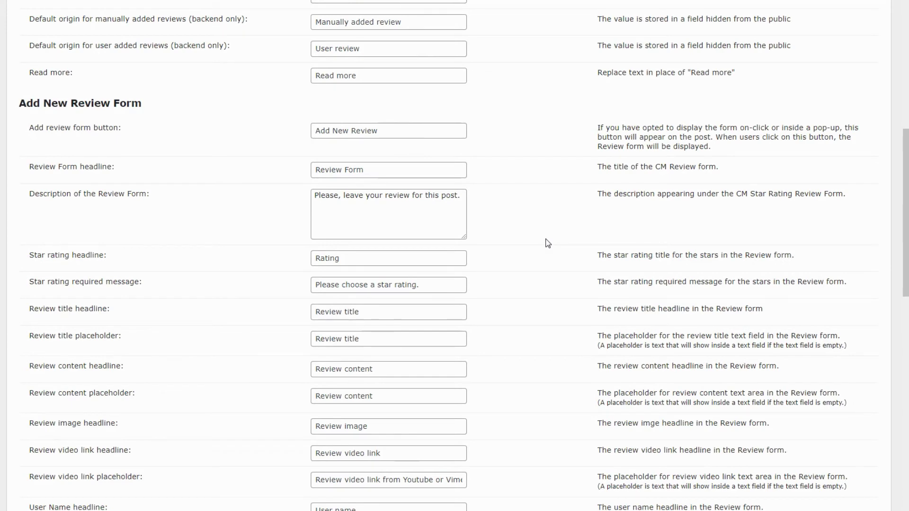
middle_click(548, 243)
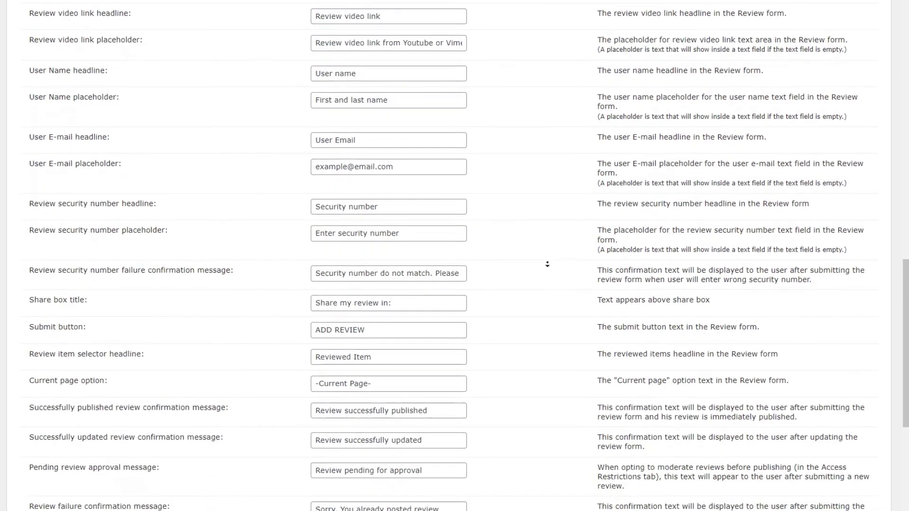
click(549, 267)
scroll(549, 267, up, 20)
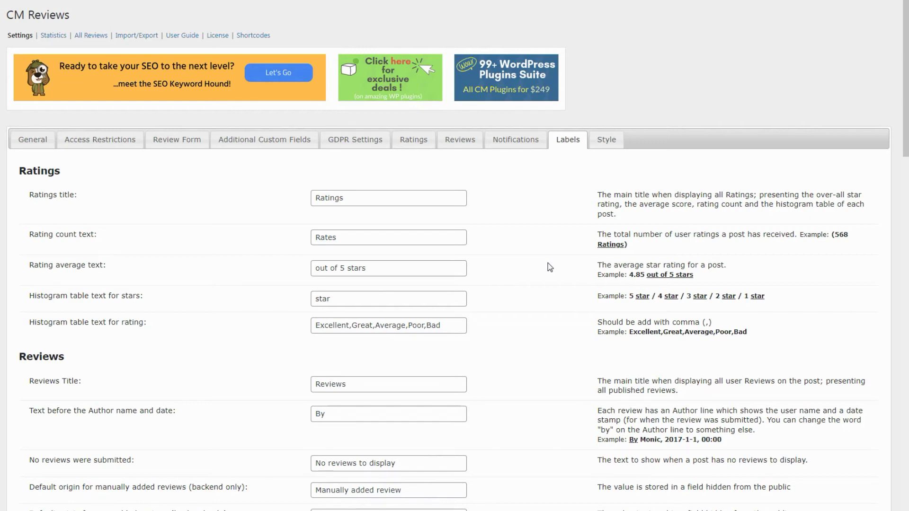
click(595, 139)
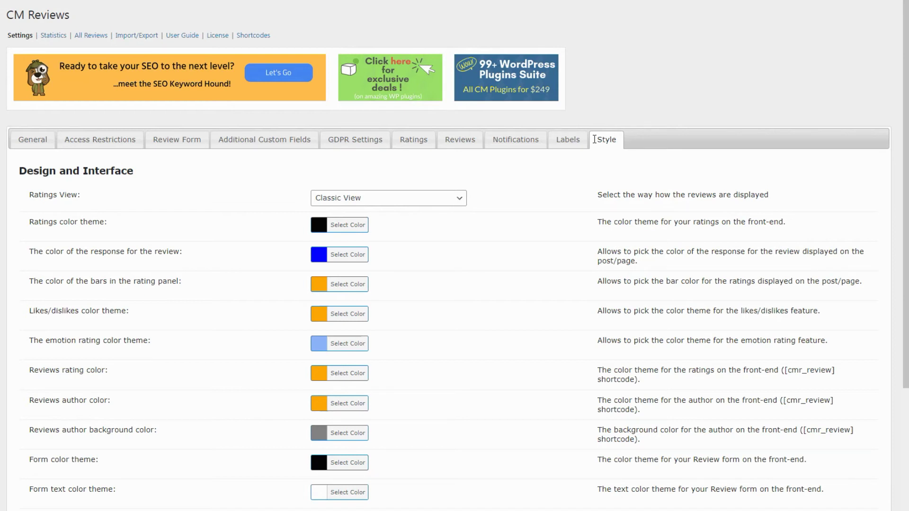
- Clear the Ratings color theme to no colour after cycling the picker through HSL, hex and RGB values
click(363, 227)
click(390, 229)
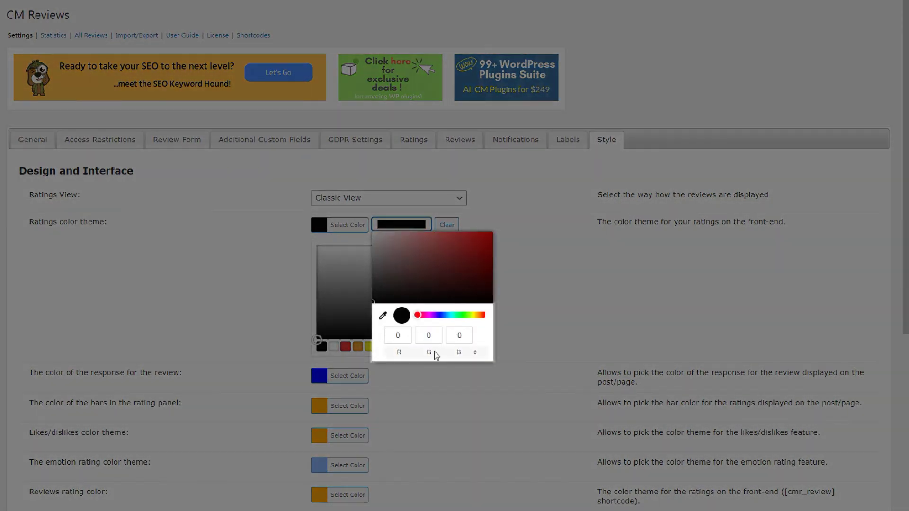
click(435, 354)
click(436, 354)
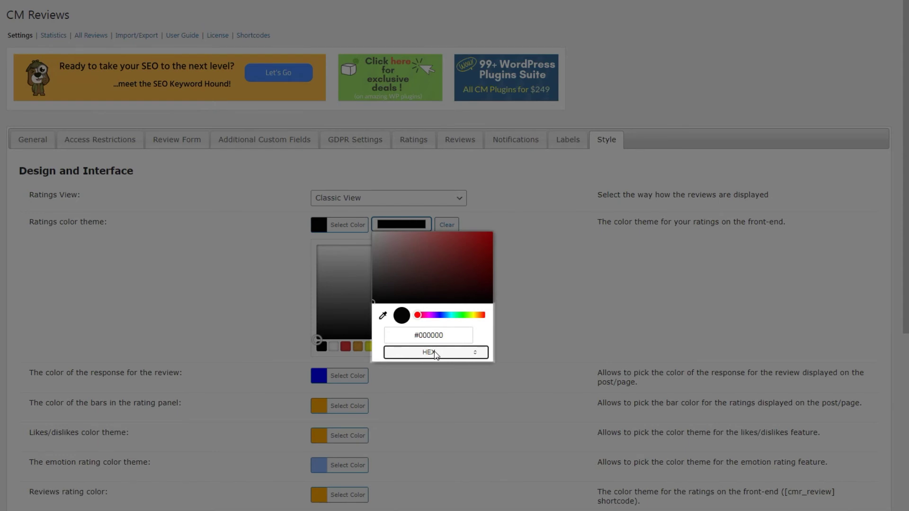
click(436, 354)
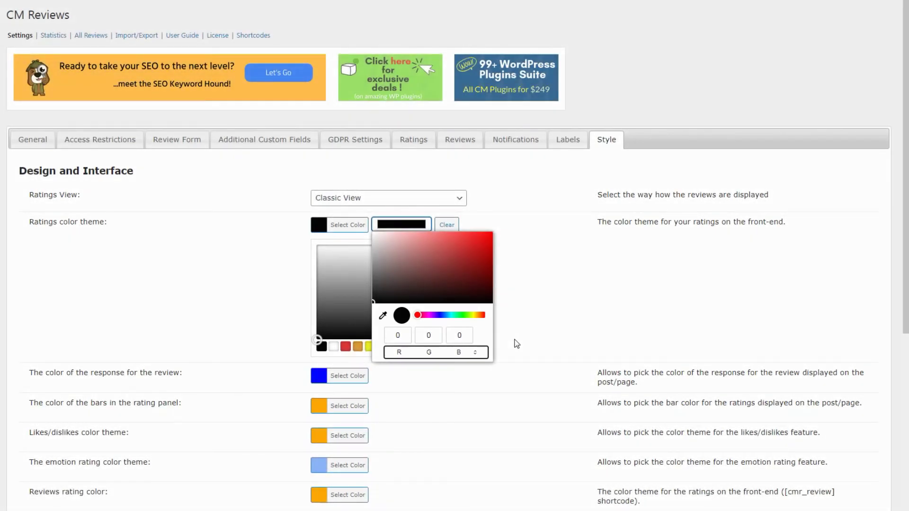
click(446, 225)
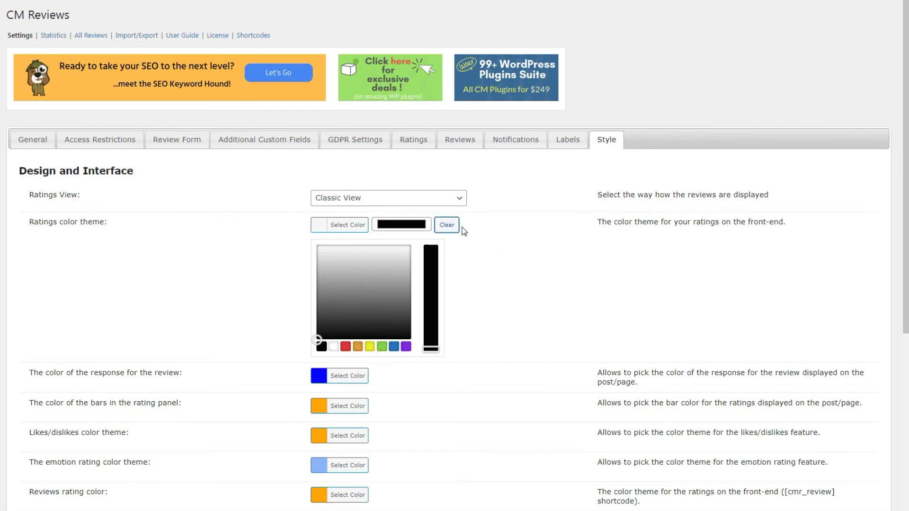
click(472, 235)
scroll(473, 237, down, 4)
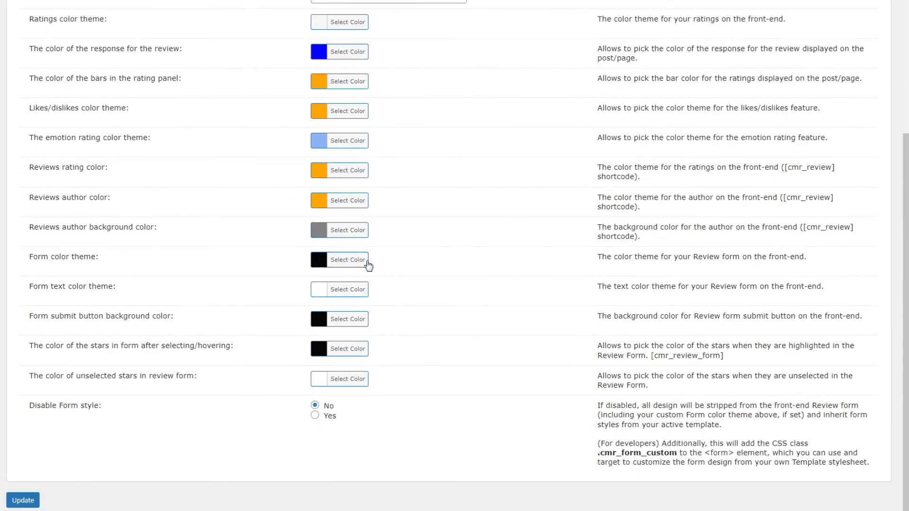
click(369, 266)
- Set the Form color theme to teal
click(385, 387)
click(360, 301)
click(465, 316)
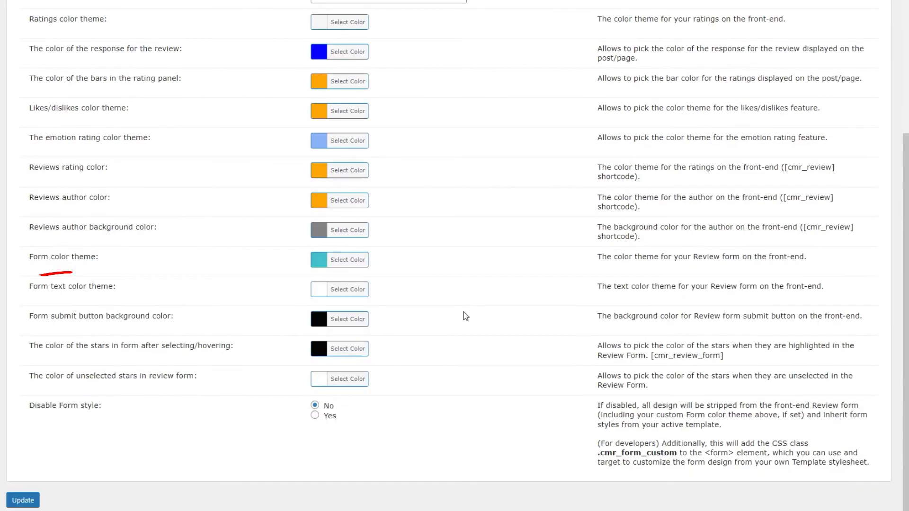
- Make the Form submit button background green and save the style settings with Update
click(356, 320)
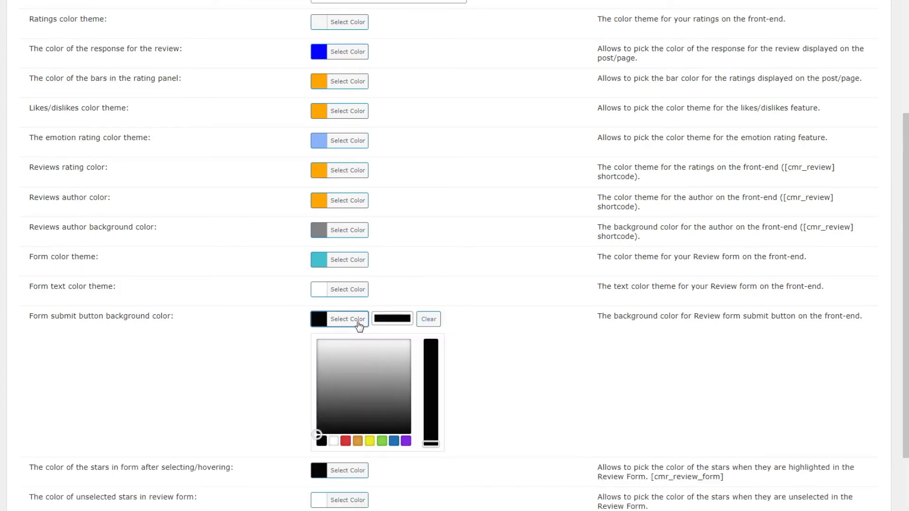
click(382, 441)
click(459, 379)
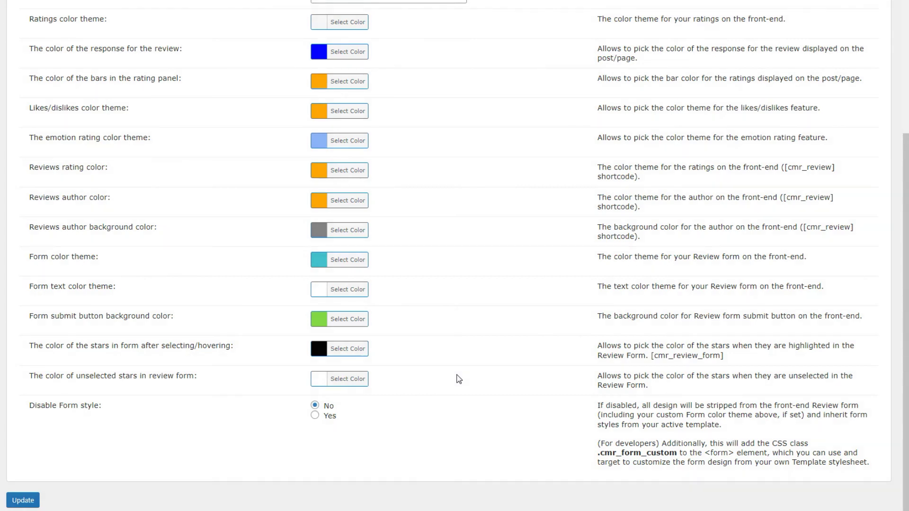
click(22, 499)
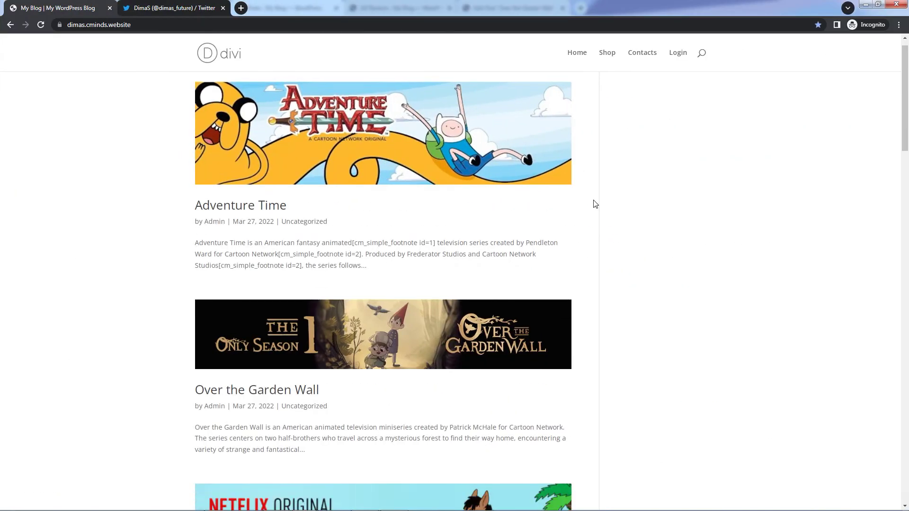
- On the BoJack Horseman post, give the review five stars
scroll(467, 255, down, 3)
click(467, 254)
scroll(466, 254, down, 10)
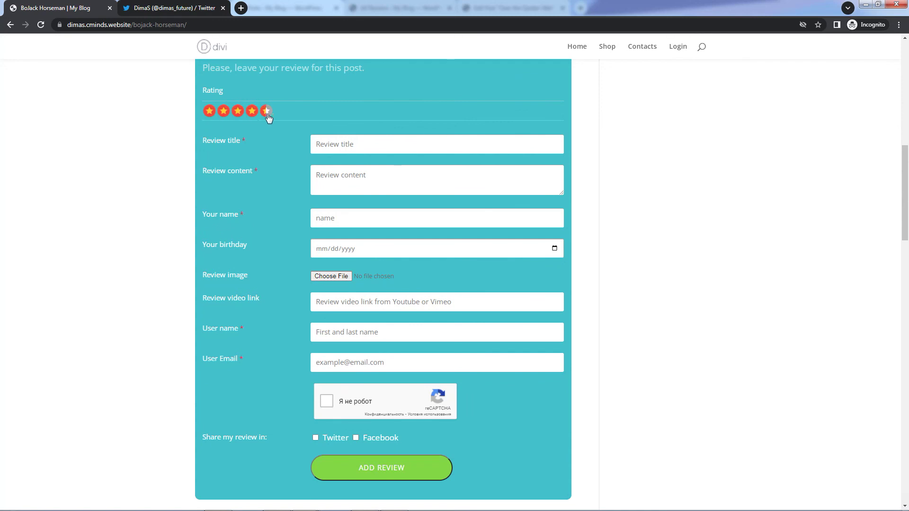
click(266, 111)
- Enter title 'Adorable', content 'I have watched this cartoon for a billion times, it's fantastic!', reviewer name and birthday 12101990
click(400, 150)
text(Adorable)
click(408, 178)
text(I have watched this cartoon for a billion )
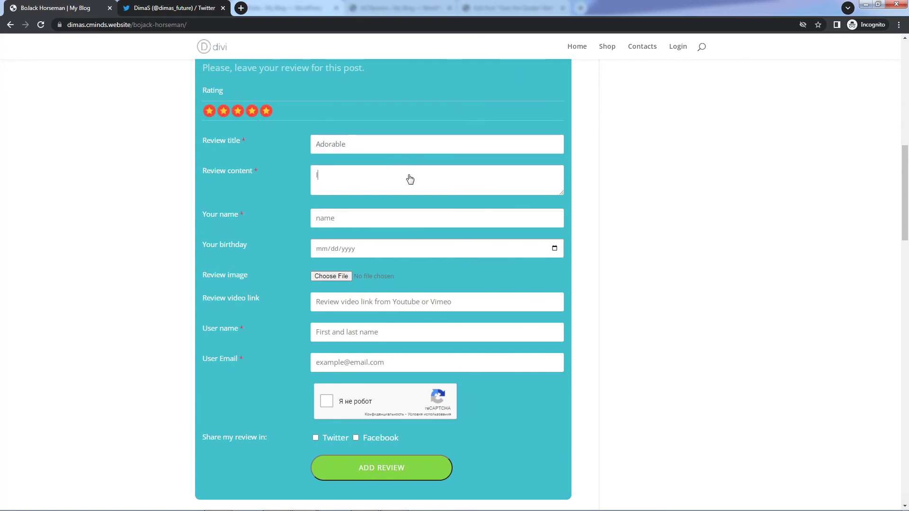
text(times, it's fantastic!)
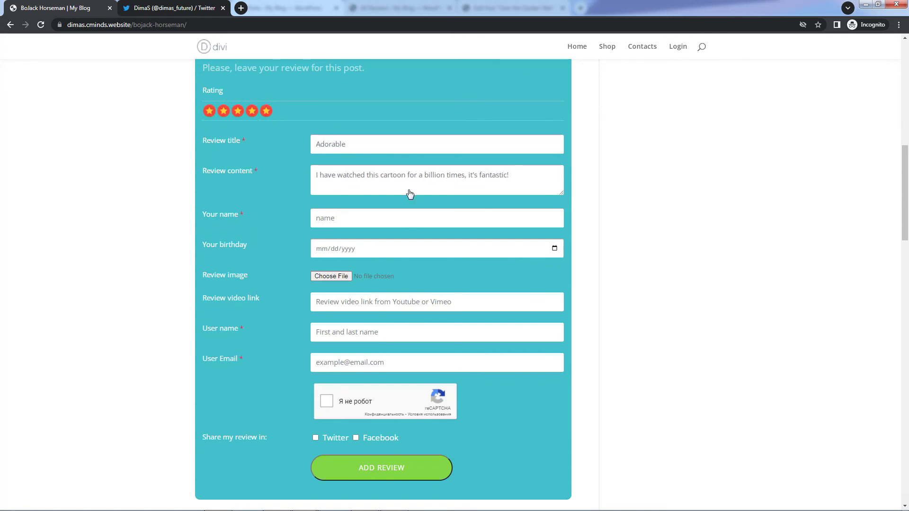
click(409, 218)
text(Jimmy)
click(388, 249)
text(12101990)
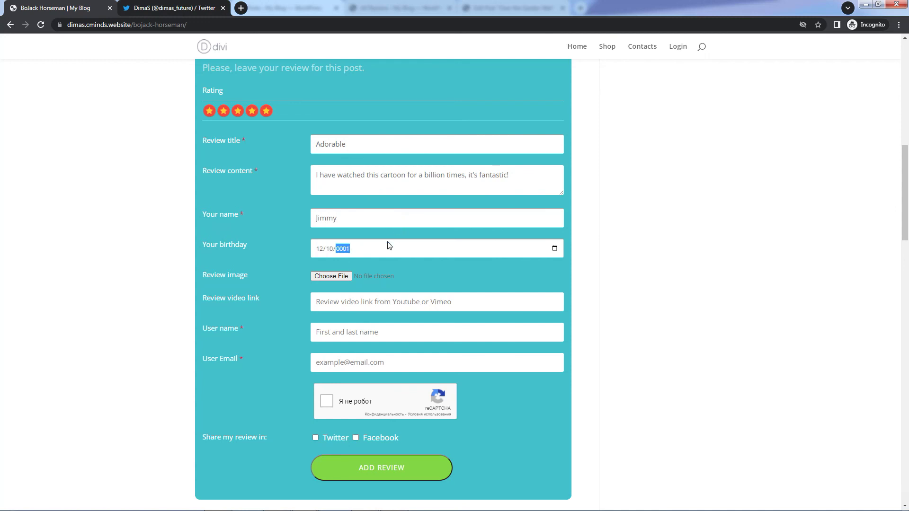
- Attach a photo, paste the YouTube video link, and fill in the user name and e-mail
click(344, 276)
click(133, 118)
key(Return)
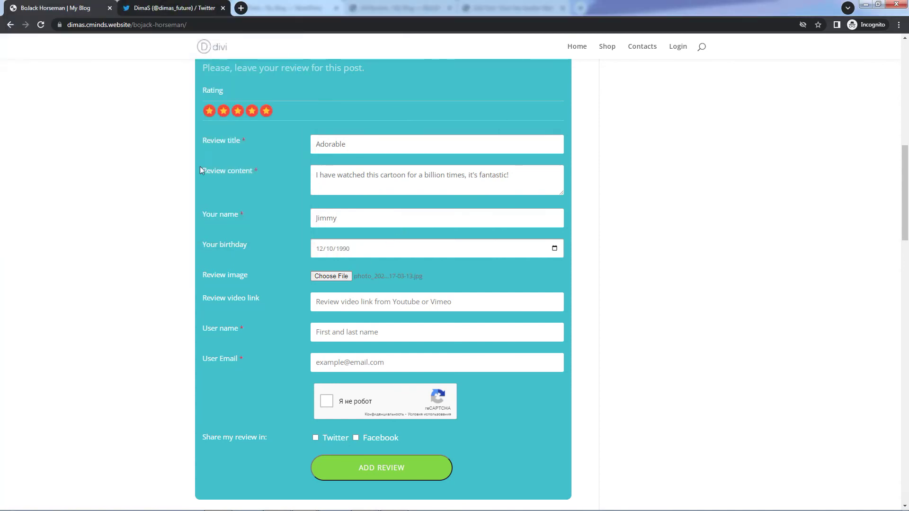
right_click(403, 303)
click(432, 363)
click(419, 334)
text(Jimmy)
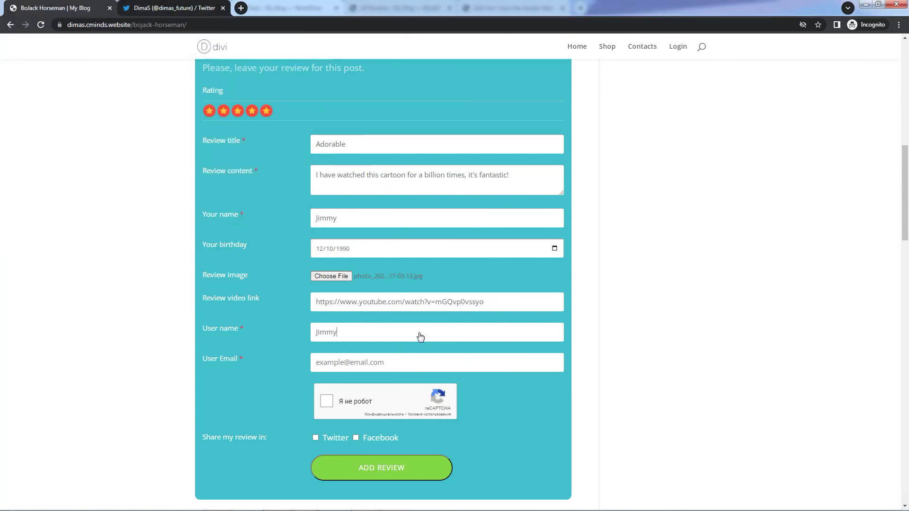
click(426, 364)
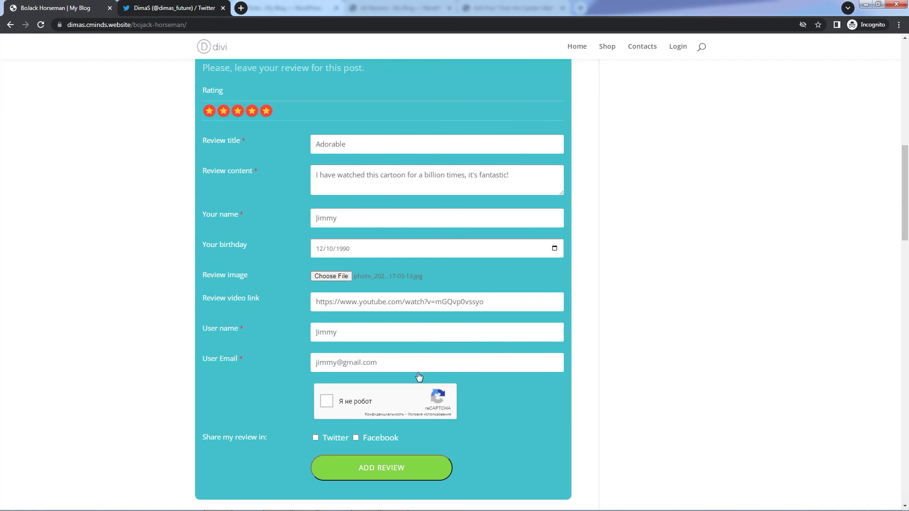
- Solve the reCAPTCHA by selecting the three bicycle tiles
click(332, 406)
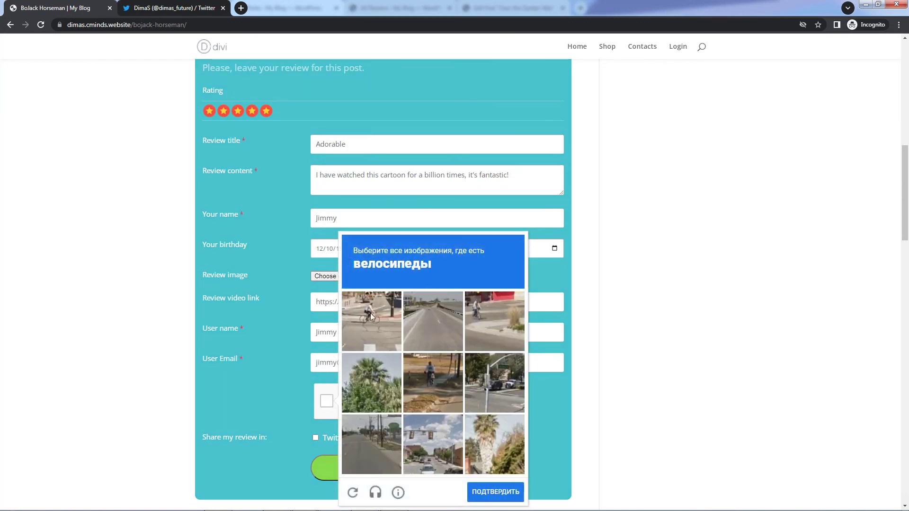
click(370, 313)
click(494, 321)
click(432, 381)
click(499, 488)
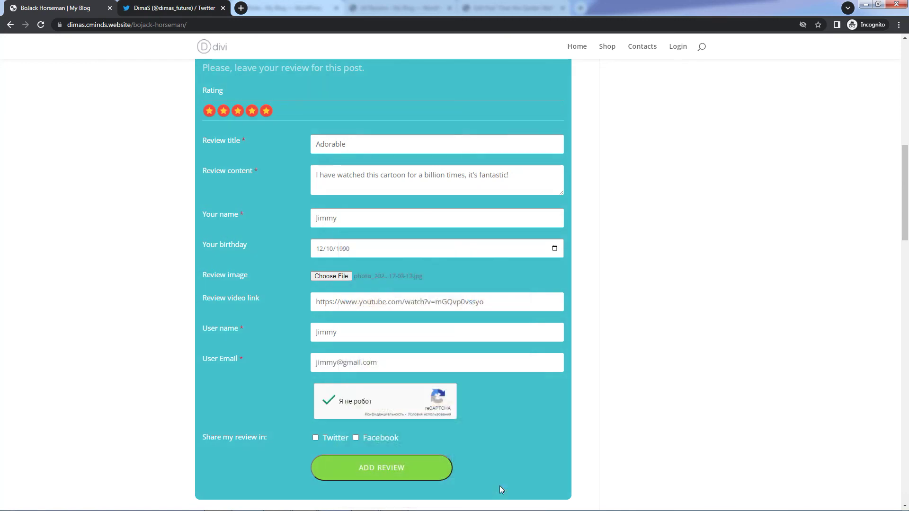
- Tick Twitter sharing, submit the review with Add Review, and return to the BoJack Horseman post
click(315, 438)
click(379, 473)
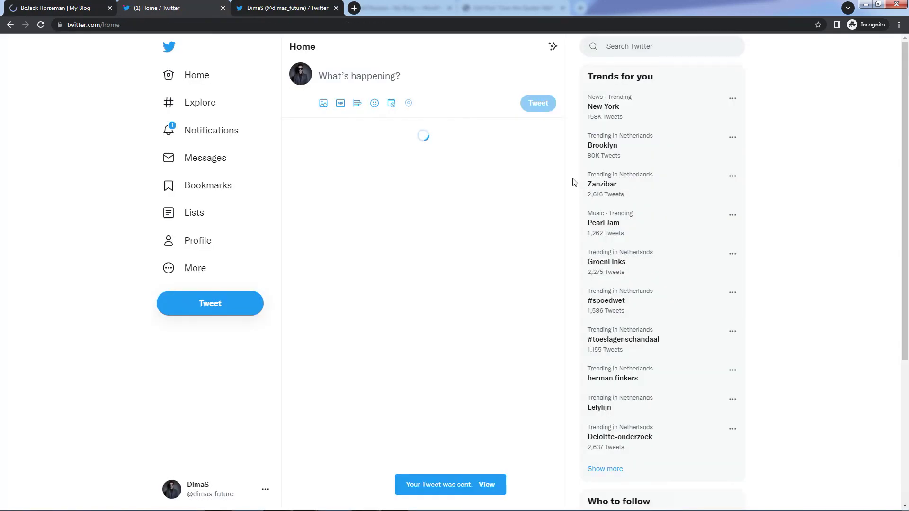
click(84, 4)
scroll(141, 187, down, 20)
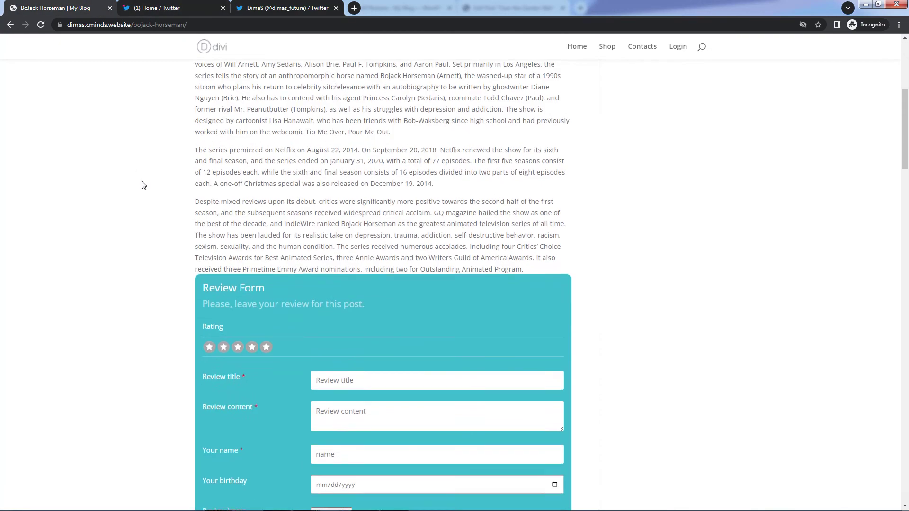